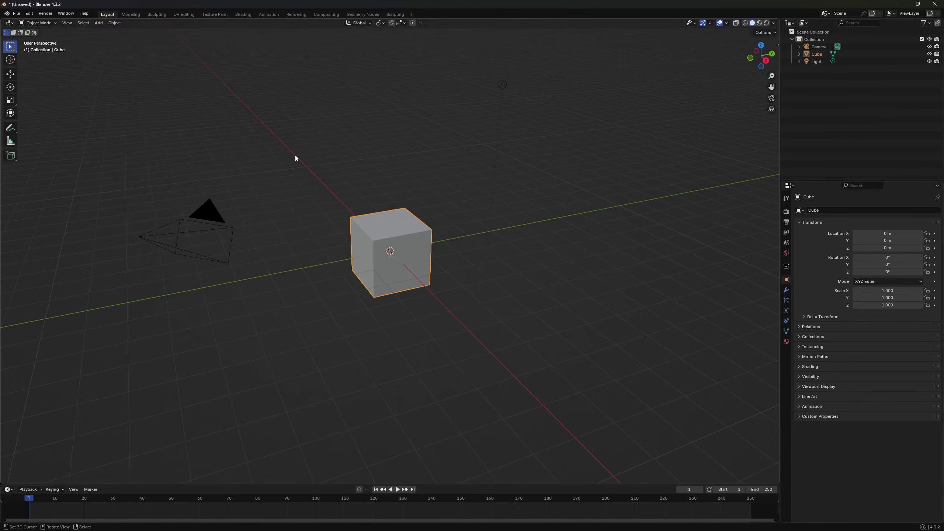
Search the online extensions for "thomas" and install the Thomas Rig Legacy add-on.
left_click(29, 13)
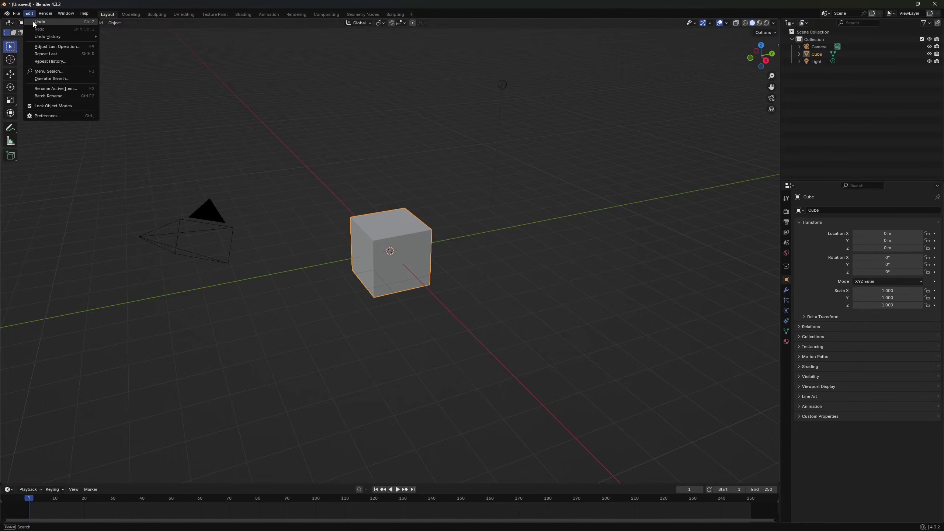
left_click(44, 116)
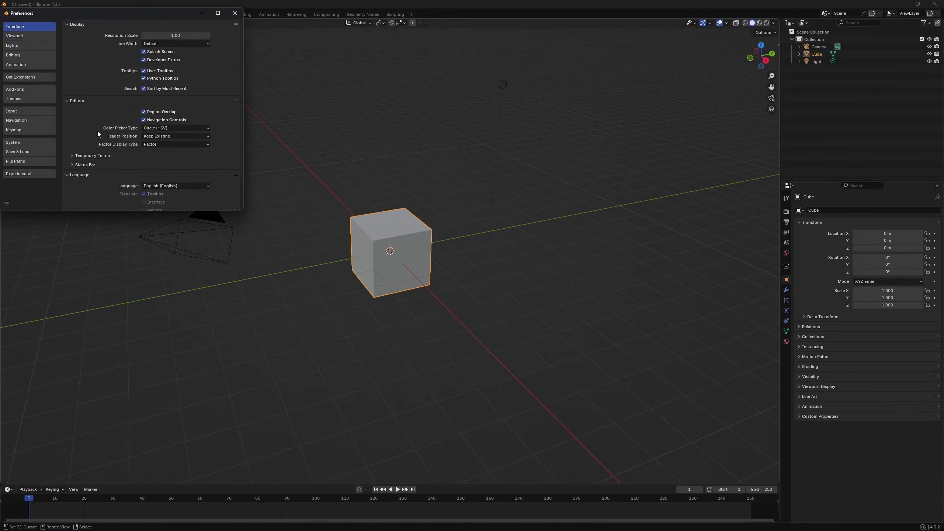
left_click(32, 78)
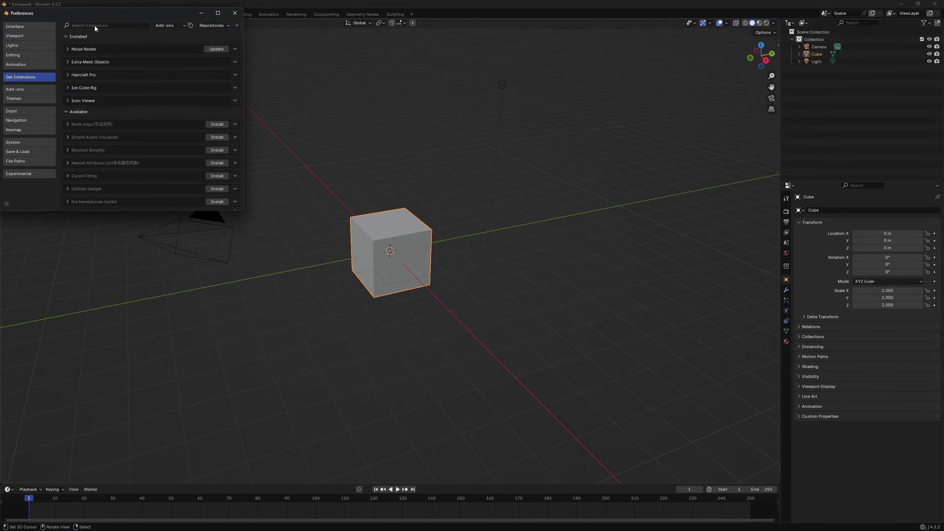
type("thomas")
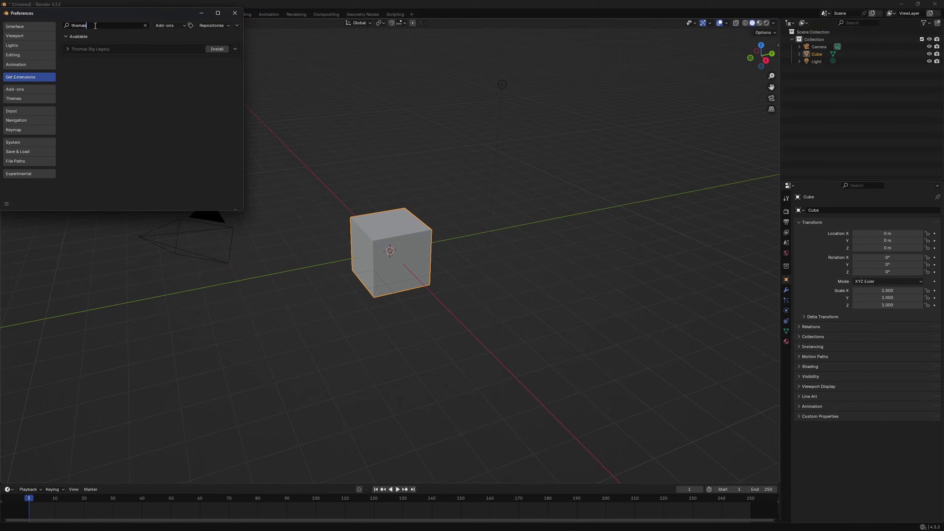
left_click(67, 49)
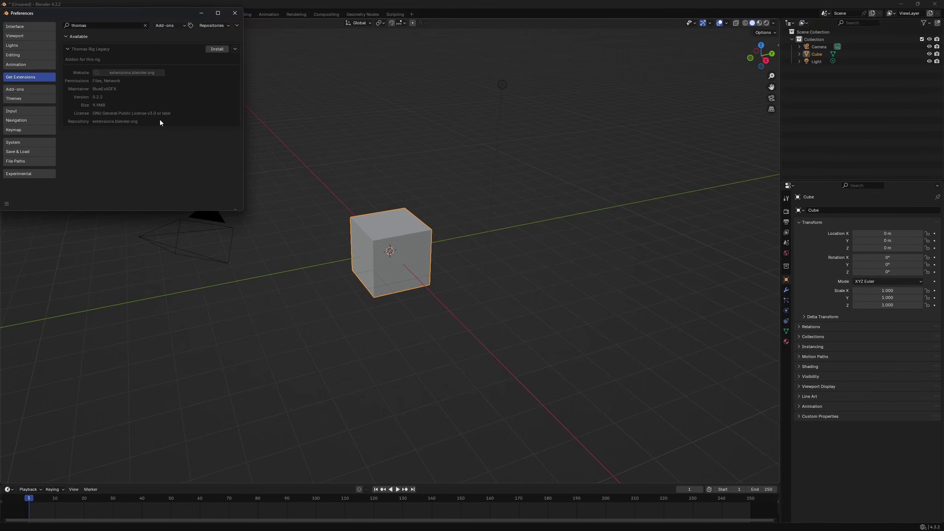
left_click(217, 49)
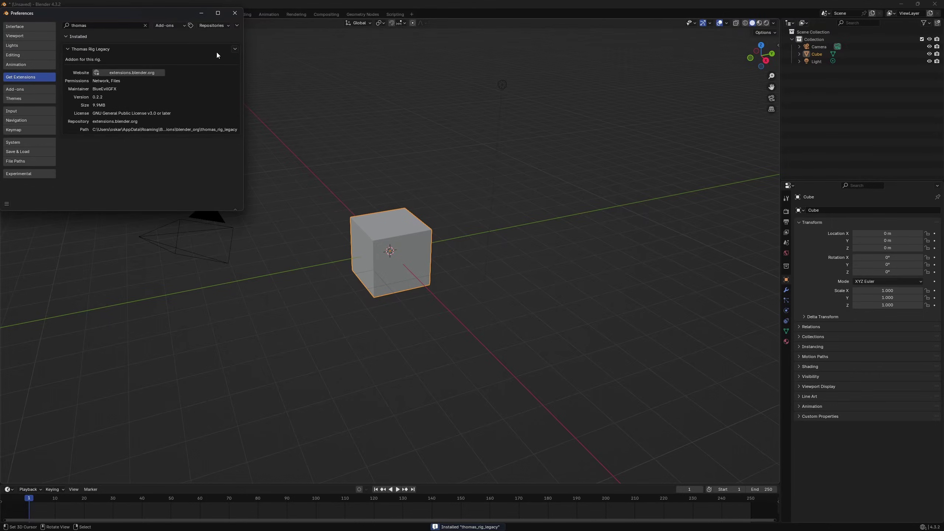
Delete all default objects from the scene.
left_click(434, 104)
key("a")
key("Delete")
Load the original Minecraft textures for the Thomas Rig Legacy add-on.
key("n")
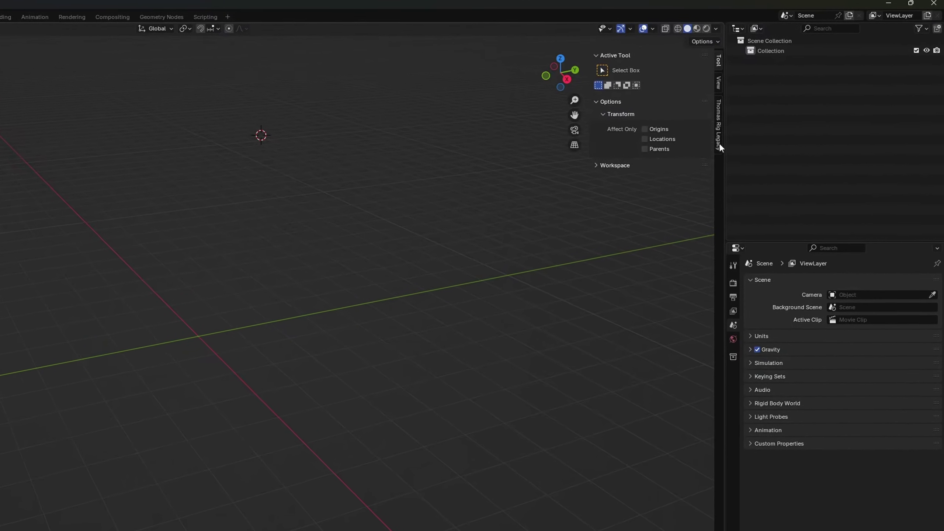
left_click(718, 143)
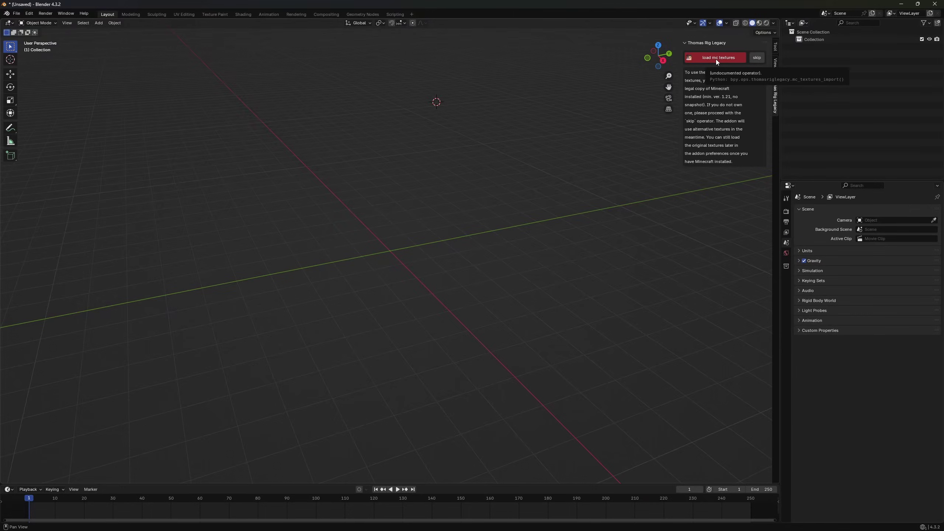
left_click(498, 109)
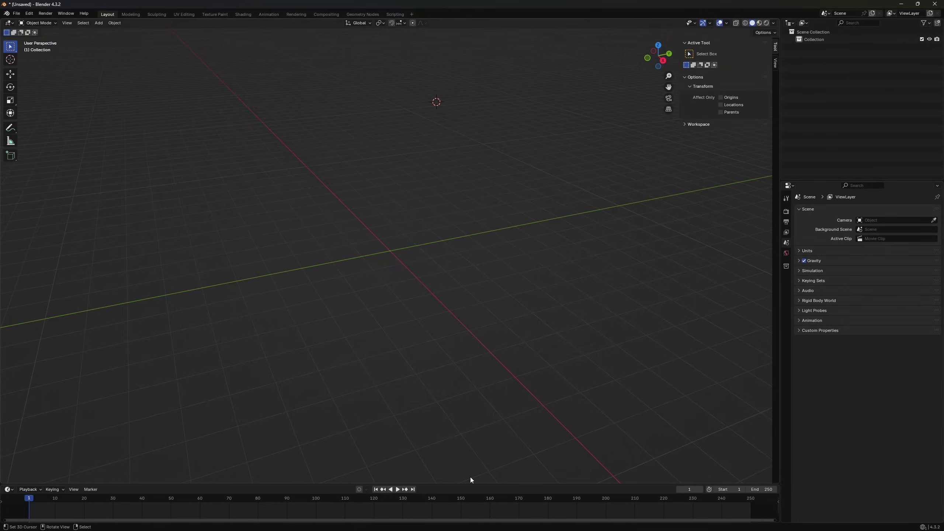
Add a Thomas Rig Legacy character to the empty scene.
middle_click_drag(471, 476, 418, 216)
key("shift+a")
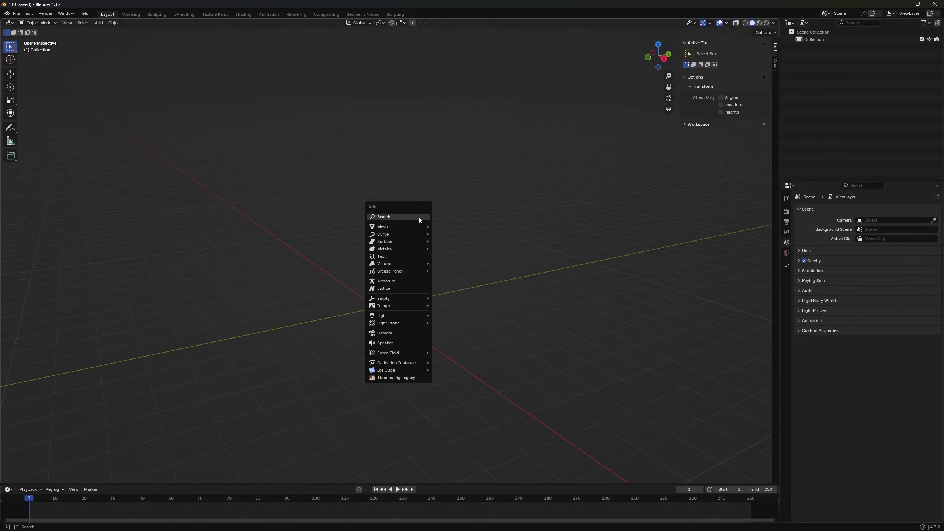
left_click(410, 378)
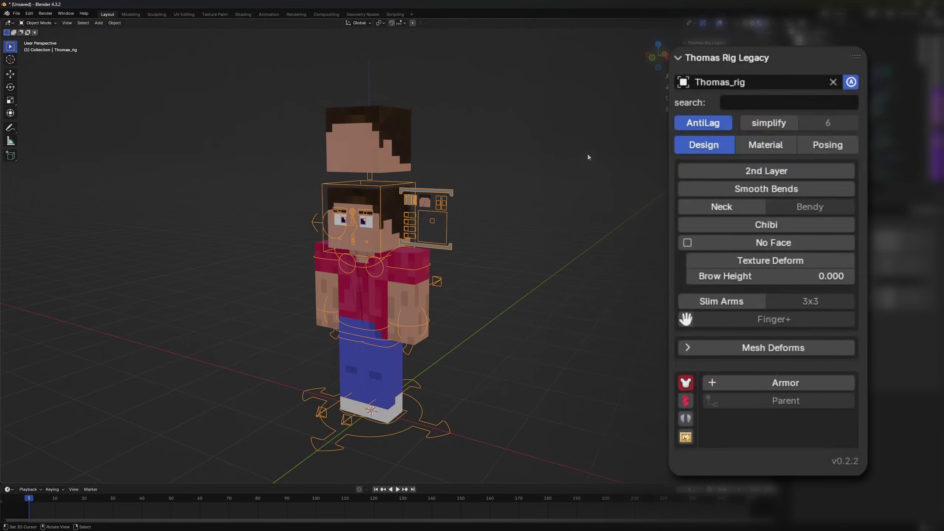
middle_click_drag(519, 229, 645, 184)
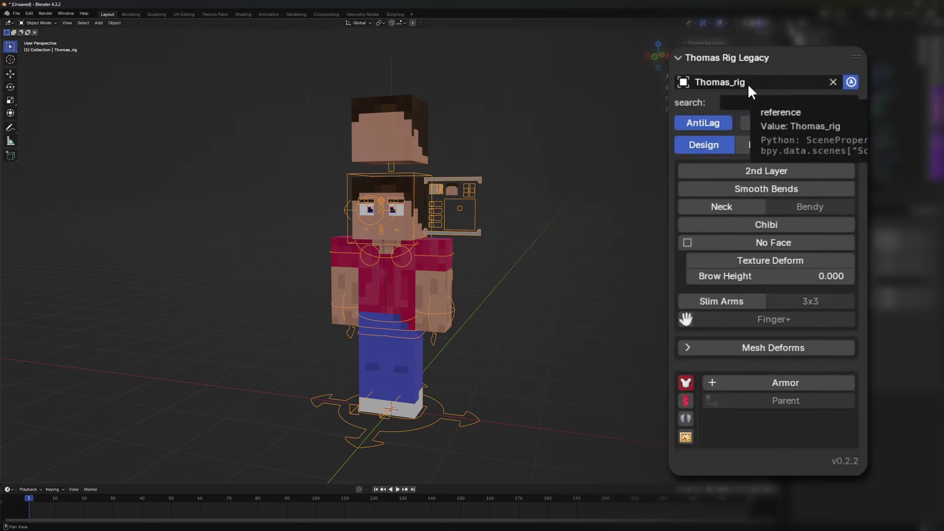
Add a second Thomas Rig Legacy character beside the first one.
key("shift+a")
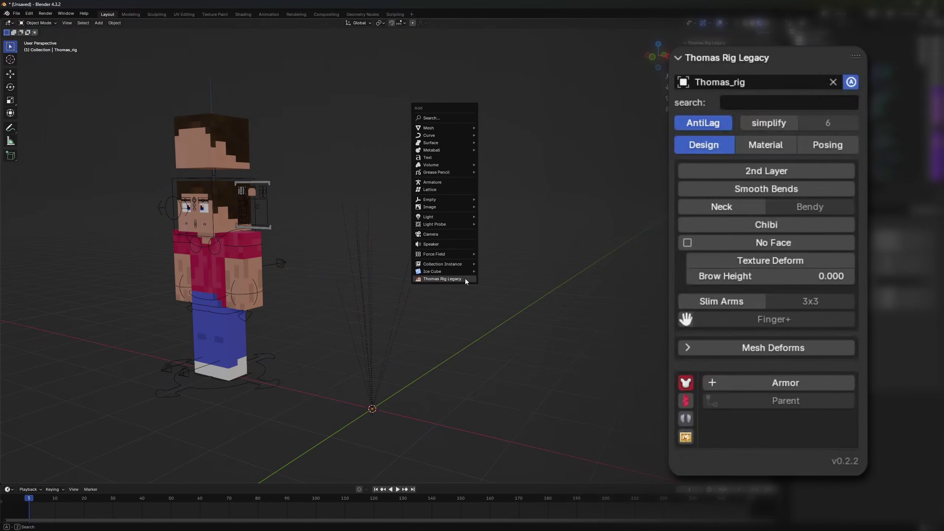
left_click(464, 278)
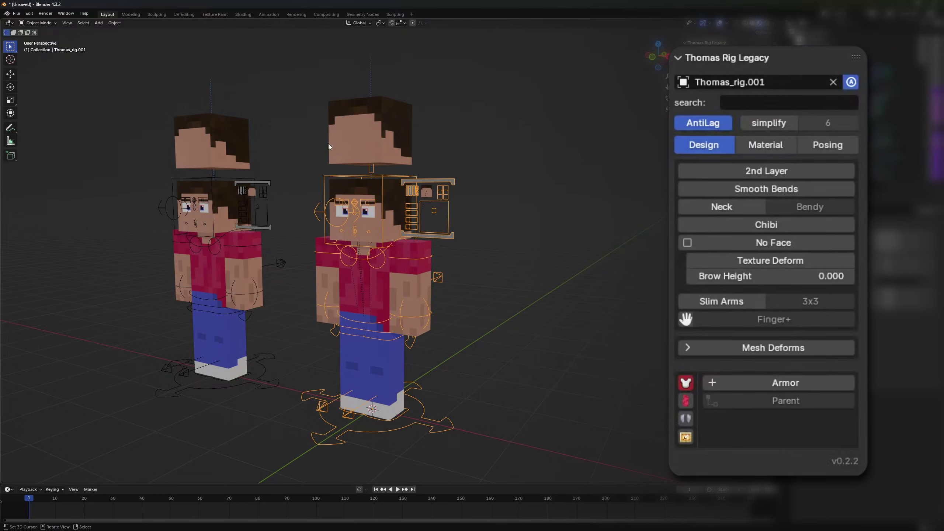
right_click(217, 130)
right_click(438, 184)
Apply the Chibi design to the second rig and toggle Slim Arms on and off for the first.
left_click(794, 223)
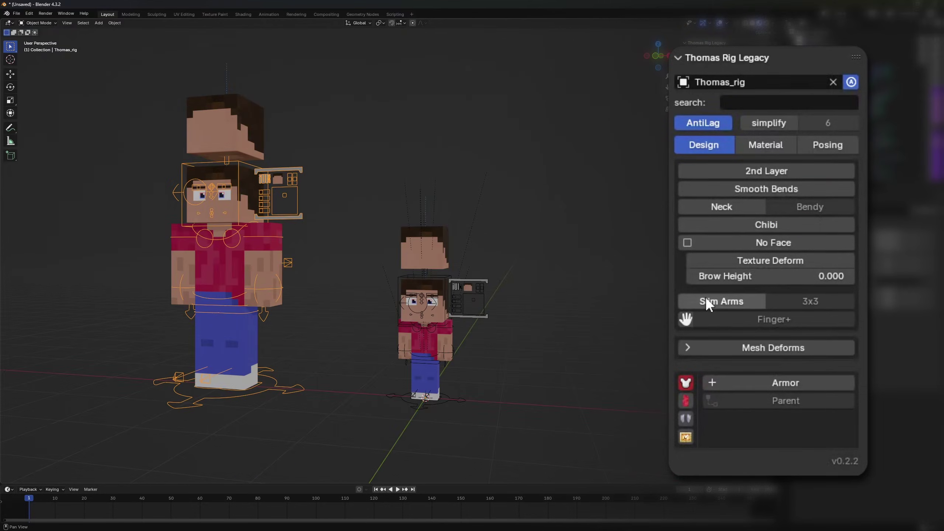
left_click(705, 296)
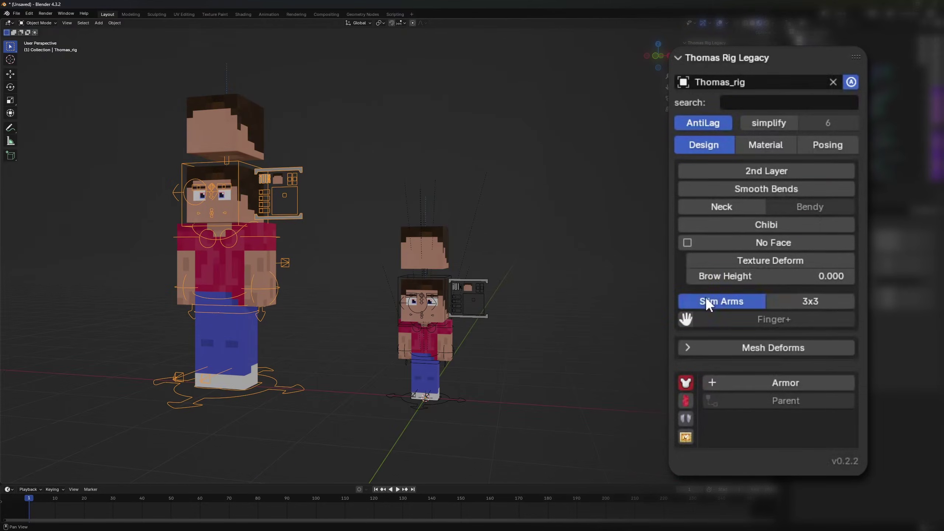
left_click(705, 297)
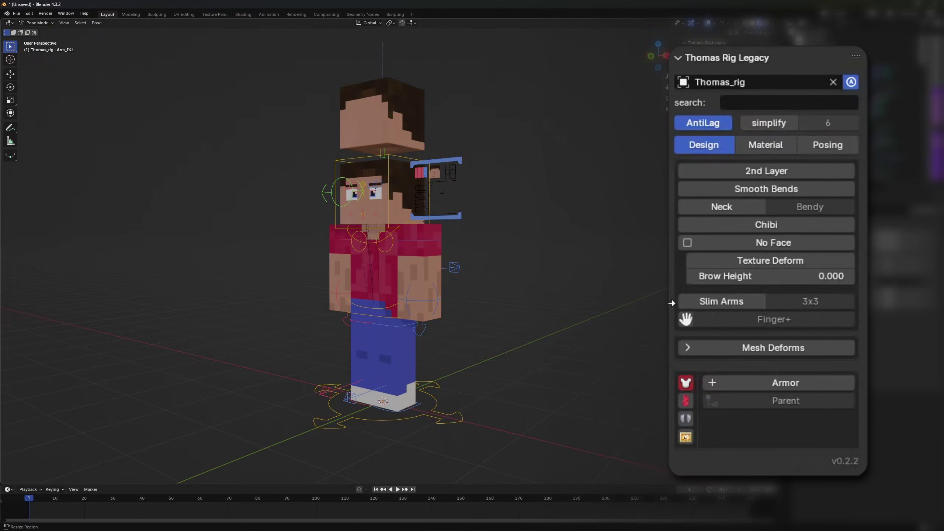
Enable simplify for the rig, set its level to 0, and disable simplify again.
left_click(768, 124)
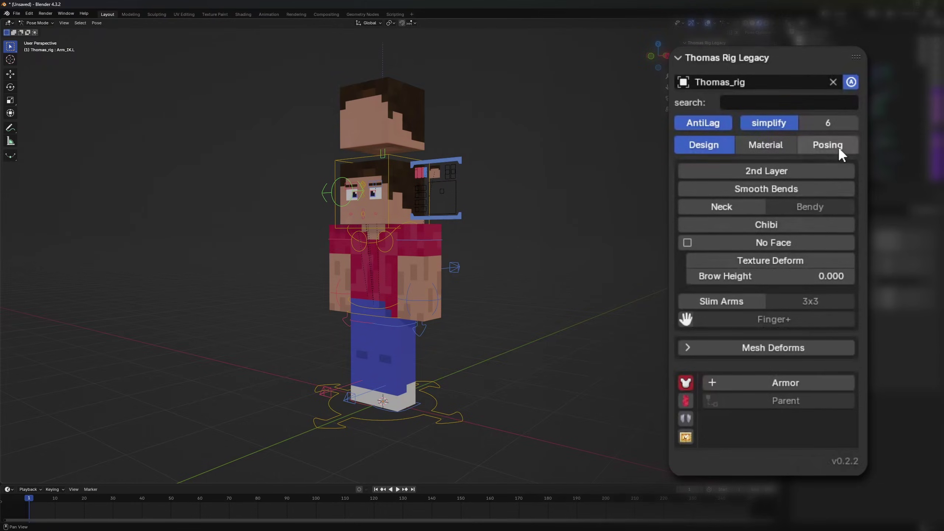
left_click_drag(828, 123, 791, 123)
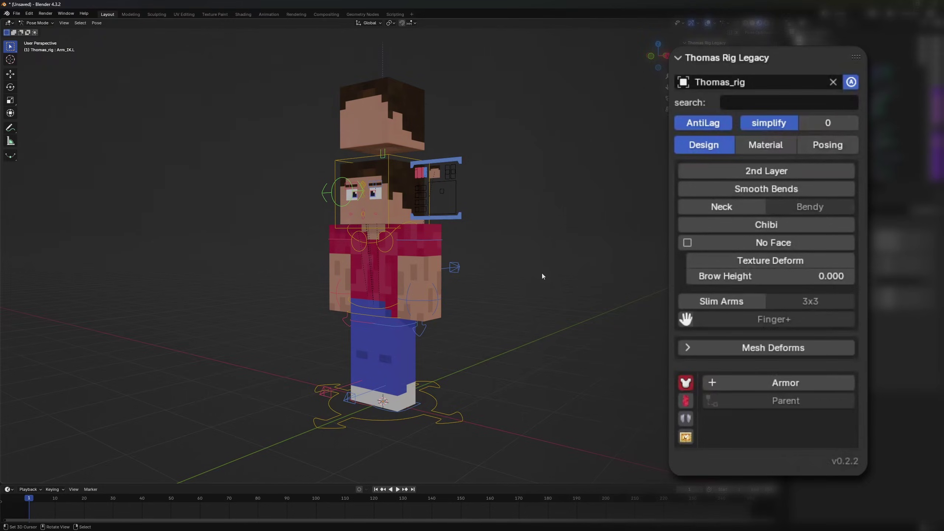
left_click(769, 123)
Toggle the rig's 2nd Layer on and off to compare the skin.
scroll(422, 277, "up", 3)
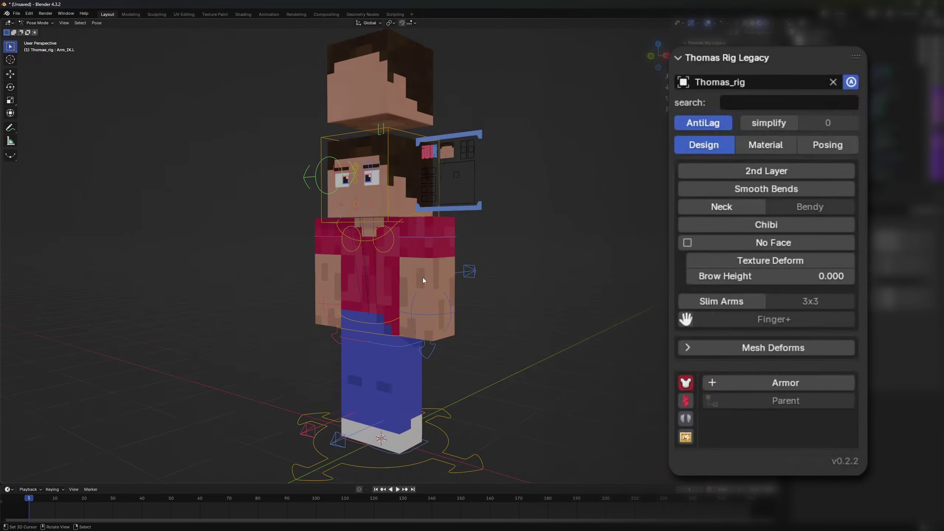
left_click(745, 171)
mouse_move(483, 210)
middle_mouse_down()
mouse_move(503, 220)
mouse_move(496, 227)
mouse_move(493, 212)
middle_mouse_up()
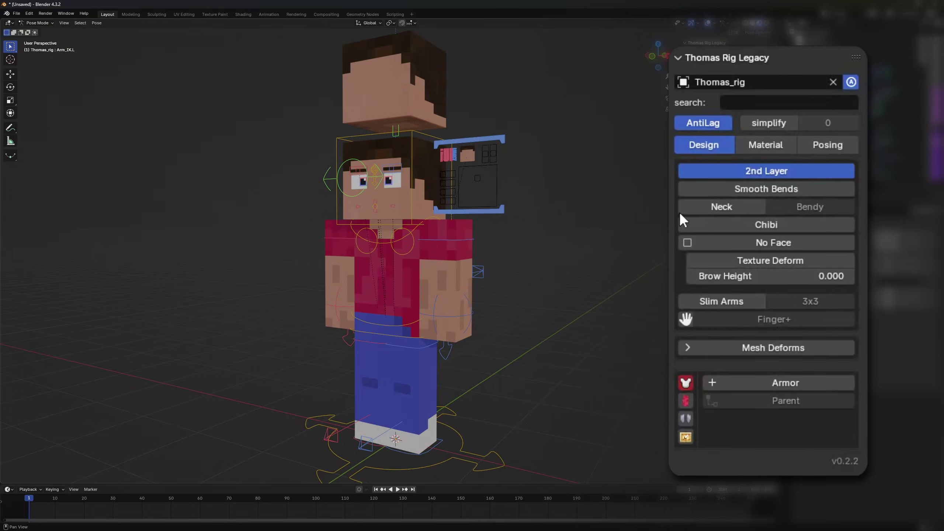
left_click(709, 167)
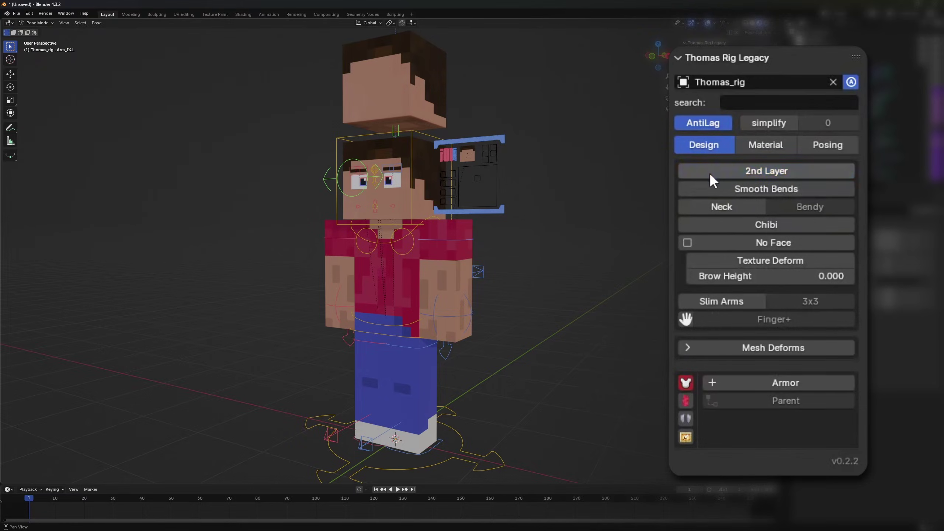
Enable Smooth Bends and move the left arm's IK control upward so the elbow bends sharply.
left_click(708, 189)
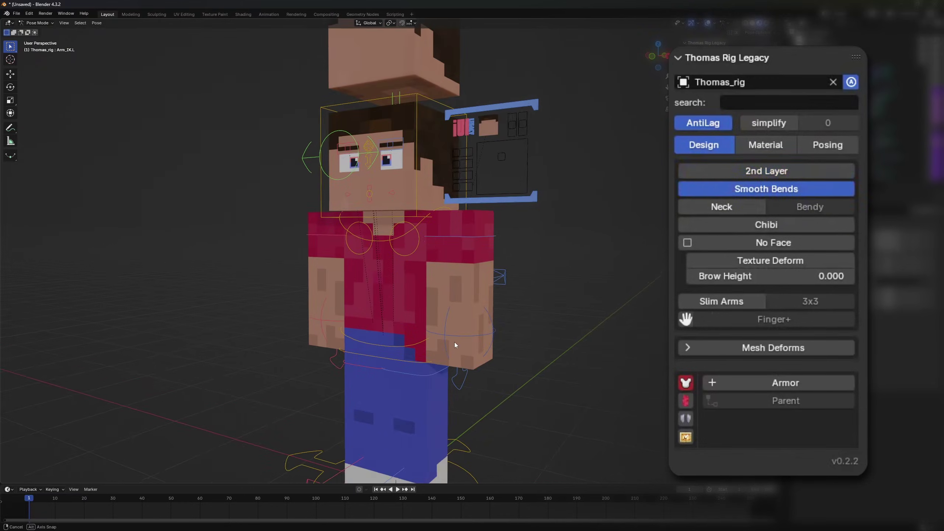
middle_click_drag(454, 341, 342, 307)
left_click_drag(327, 322, 370, 246)
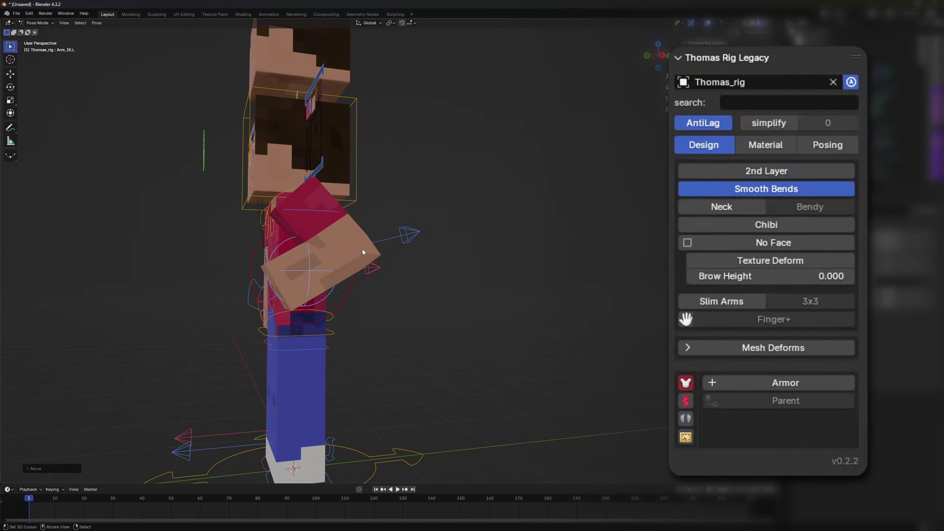
scroll(367, 255, "up", 1)
middle_click_drag(447, 209, 435, 208)
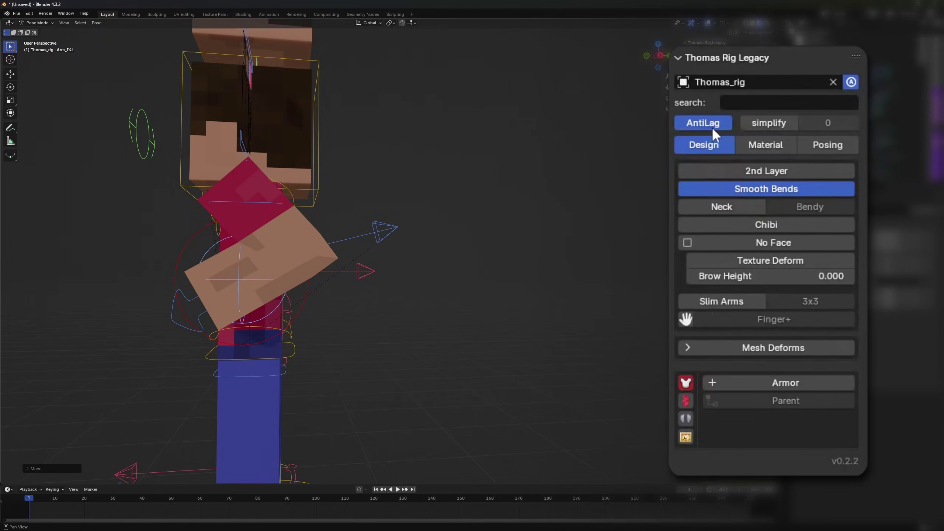
Turn off AntiLag to inspect the smooth bend on the left elbow.
left_click(694, 123)
scroll(363, 232, "up", 4)
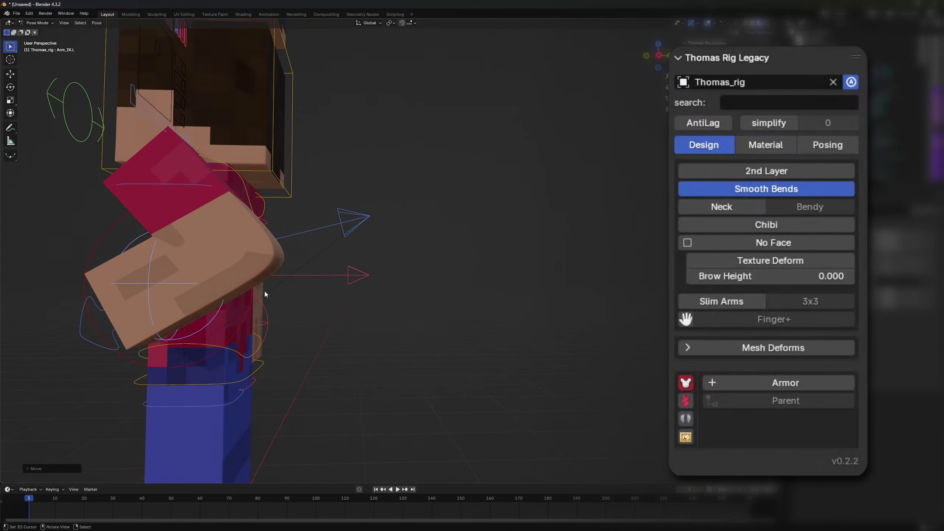
middle_click_drag(266, 244, 298, 260)
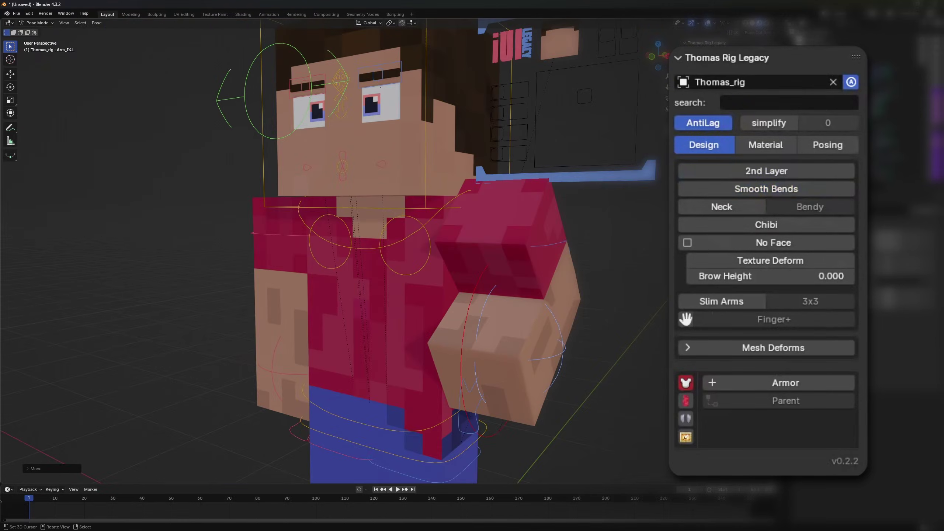
Enable the Neck option and move the head bone off the body to test it.
left_click(721, 207)
left_click(415, 199)
key("g")
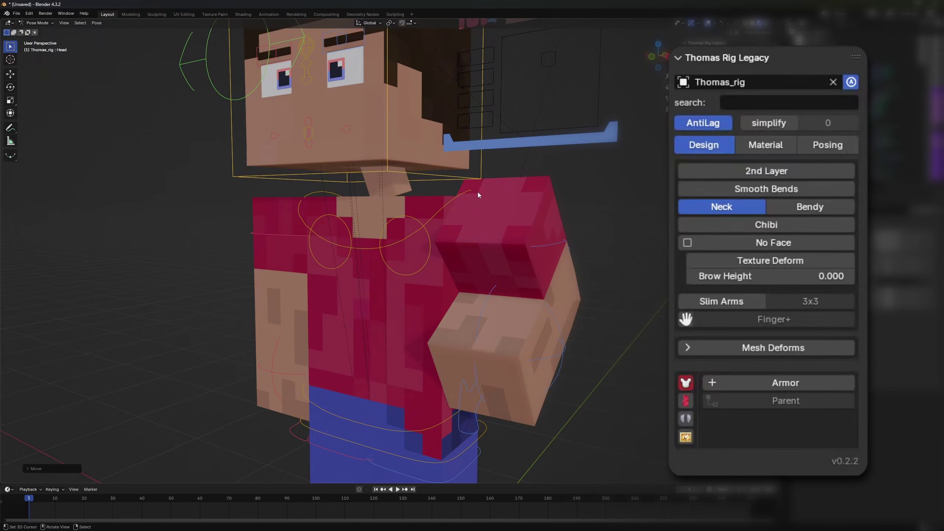
Make the neck Bendy, move the head again to test the curve, and turn the Neck option off.
left_click(804, 208)
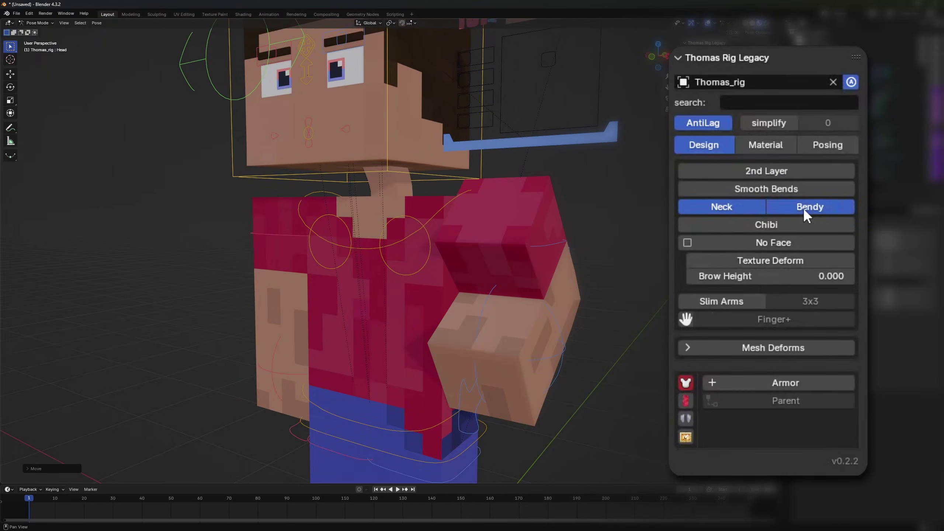
key("g")
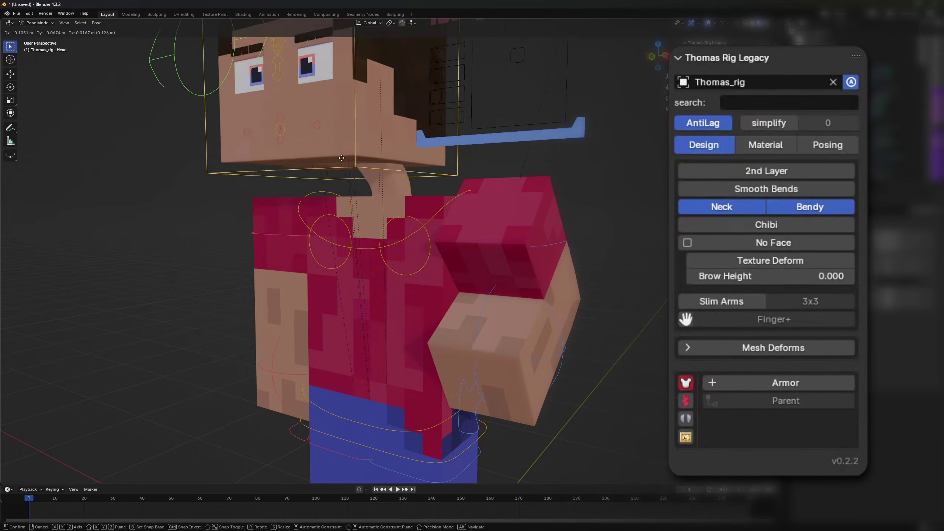
left_click(353, 168)
left_click(760, 204)
Toggle the Chibi design on and off to compare the rig's body proportions.
left_click(758, 225)
middle_click_drag(510, 295, 507, 226, "shift")
left_click(734, 227)
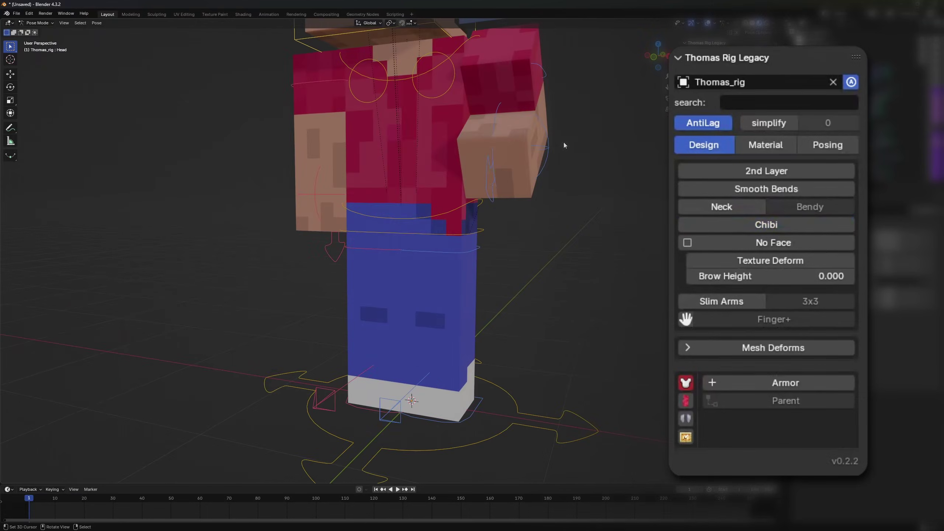
Toggle the No Face option on and off to compare the head without facial features.
scroll(529, 148, "down", 1)
middle_click_drag(441, 245, 418, 268, "shift")
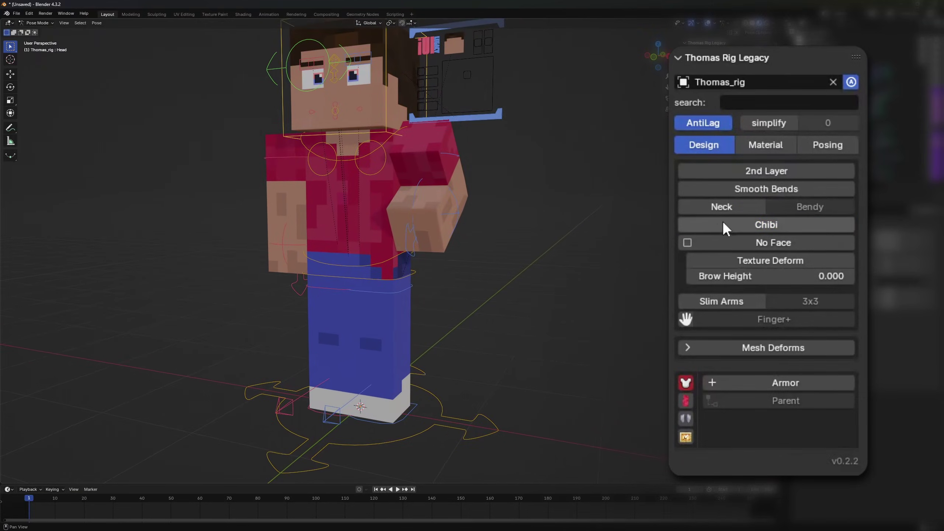
left_click(724, 243)
scroll(400, 268, "down", 3)
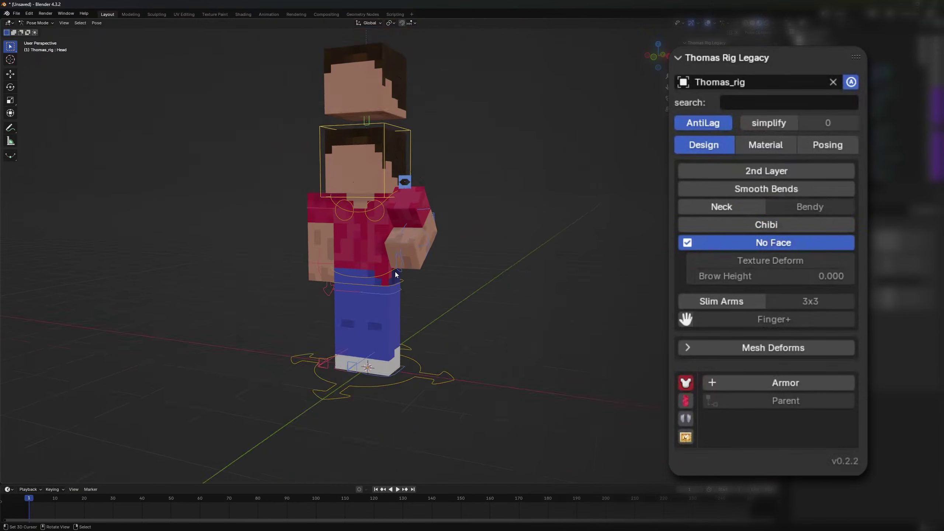
scroll(395, 274, "up", 3)
left_click(739, 243)
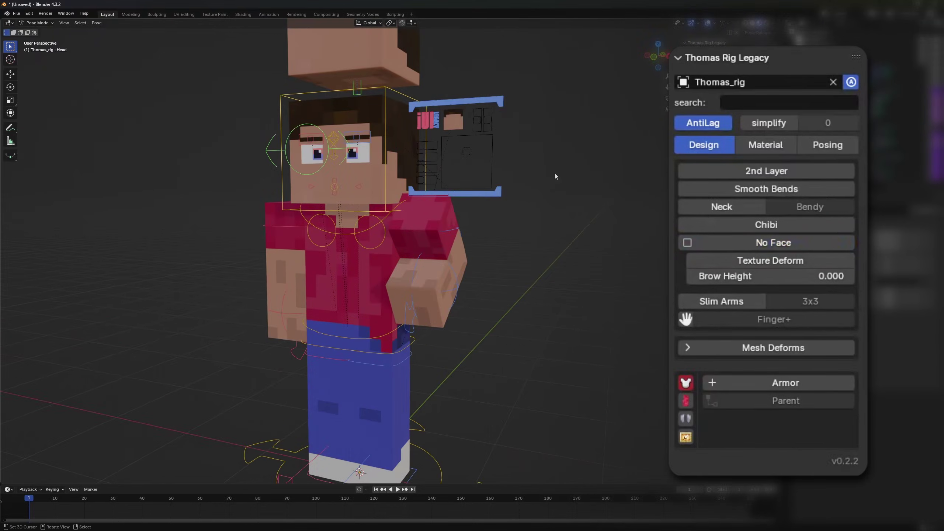
Open the mouth by lowering the mouth controller on the face panel, and enable Texture Deform.
left_click(329, 163)
left_click_drag(466, 150, 469, 173)
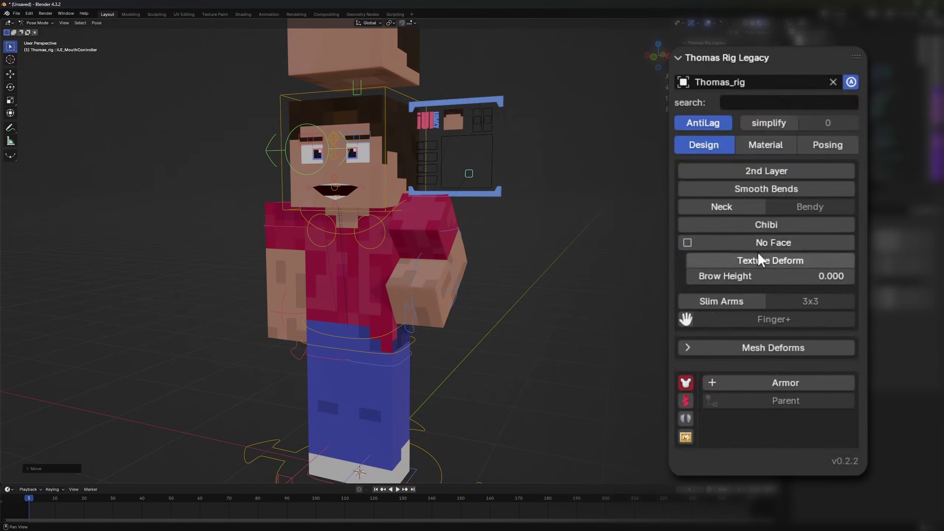
left_click(762, 260)
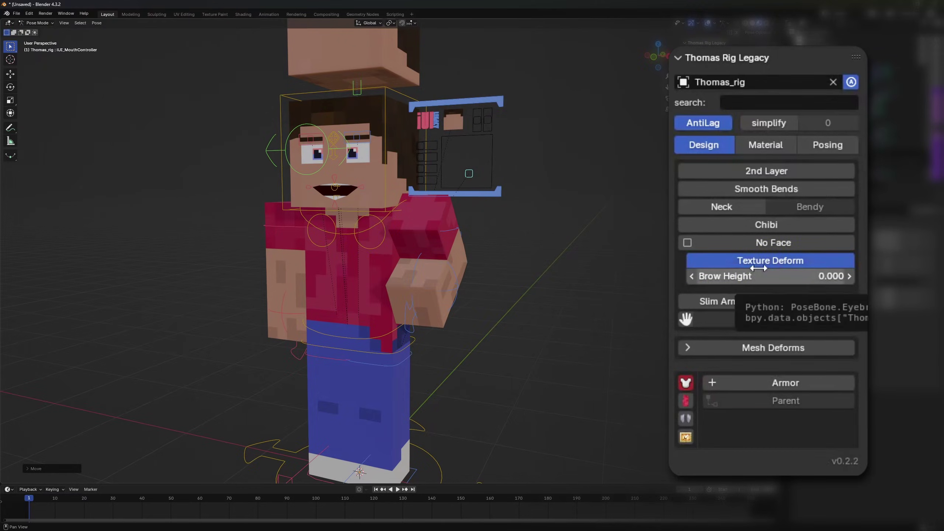
Turn off Texture Deform and set the Brow Height to 0.100.
left_click(760, 273)
left_click(770, 260)
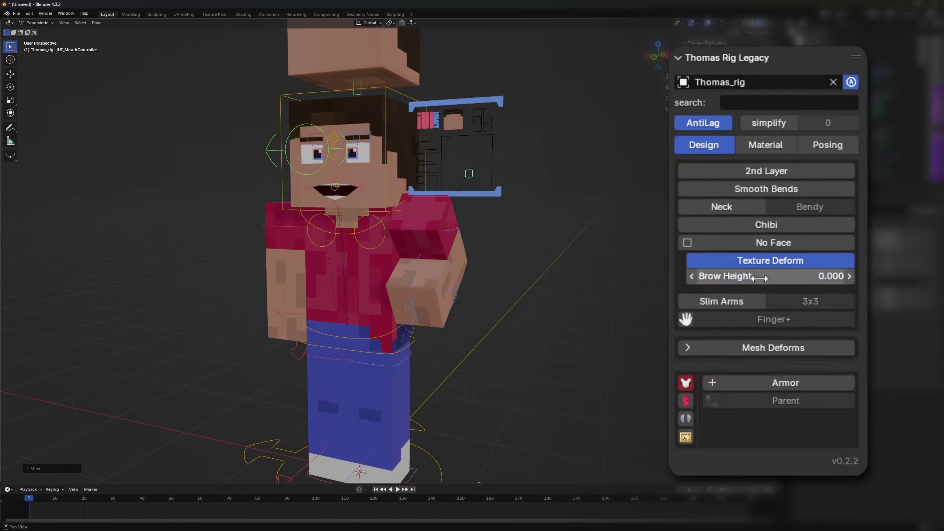
left_click(730, 255)
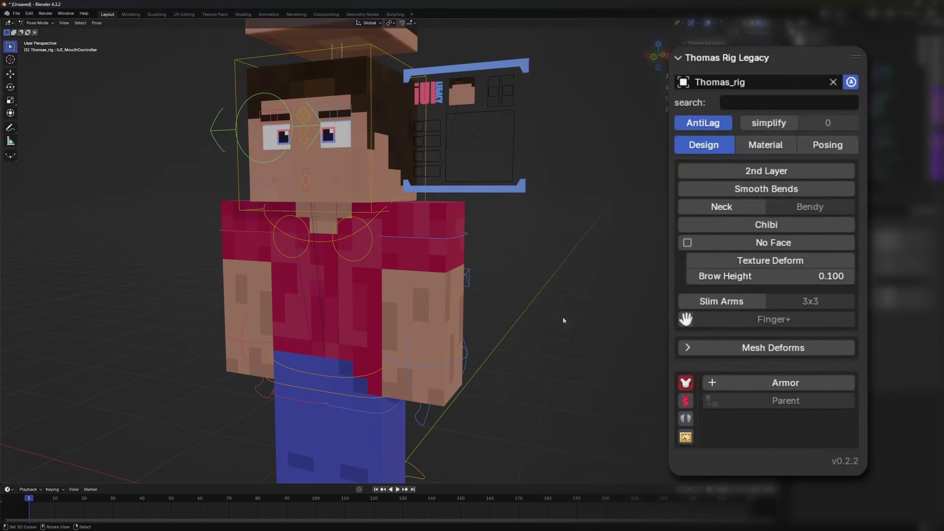
Enable Slim Arms with the 3x3 option and turn on the Finger+ hand controls.
left_click(725, 301)
left_click(812, 303)
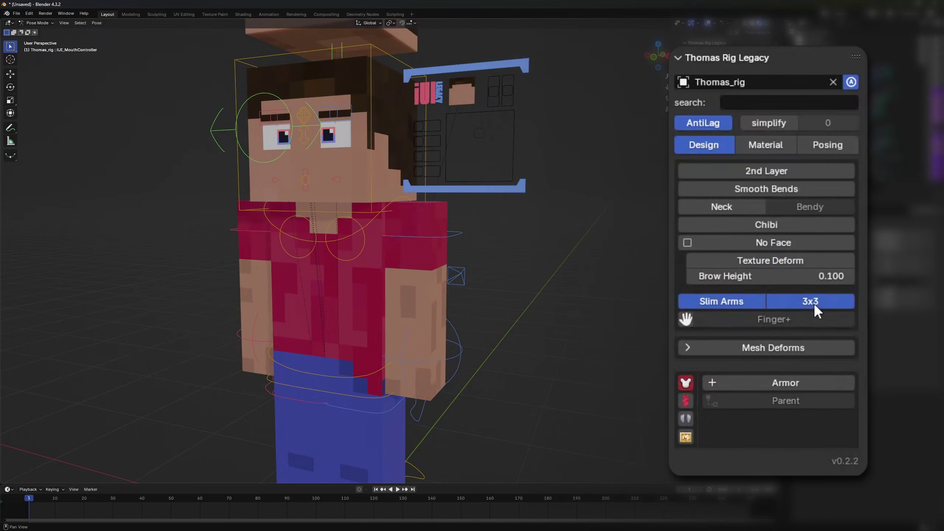
middle_click_drag(538, 317, 520, 293)
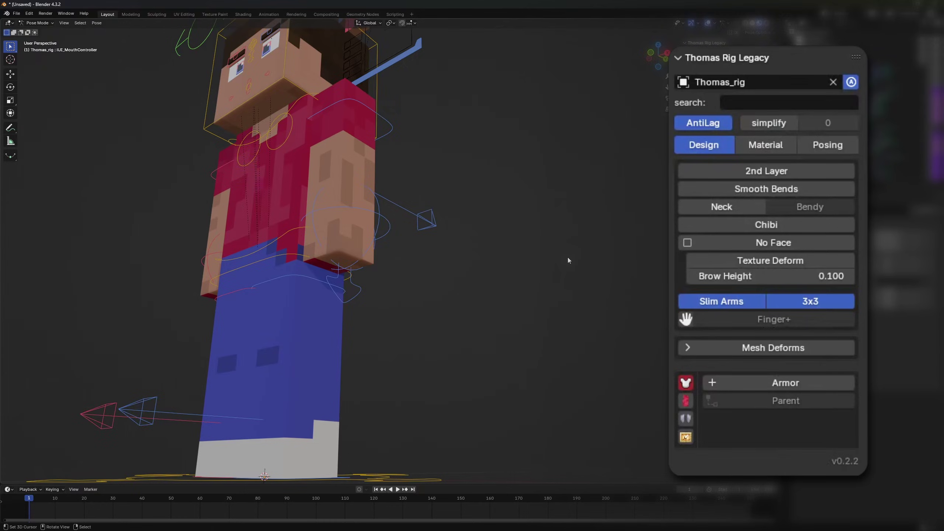
left_click(689, 322)
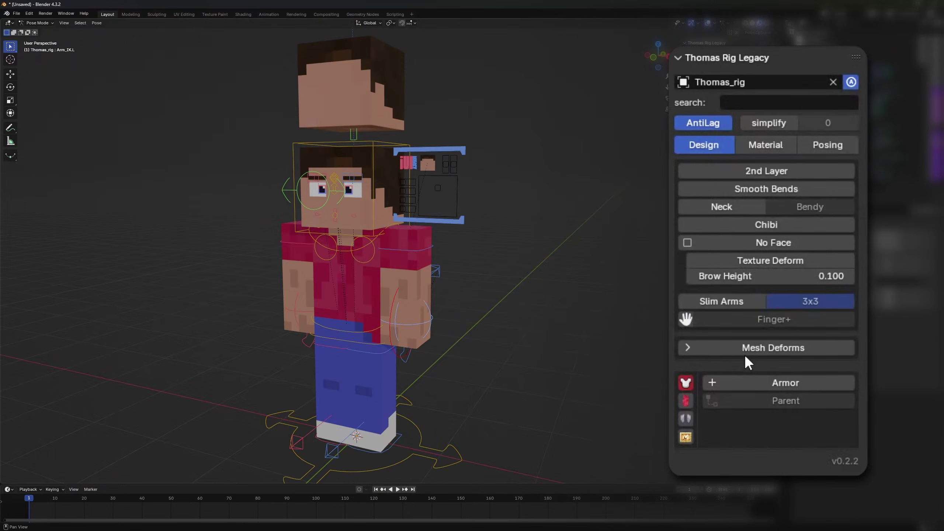
Expand the Mesh Deforms settings and set Leg Taper, Waist and Breast each to 1.000.
left_click(744, 351)
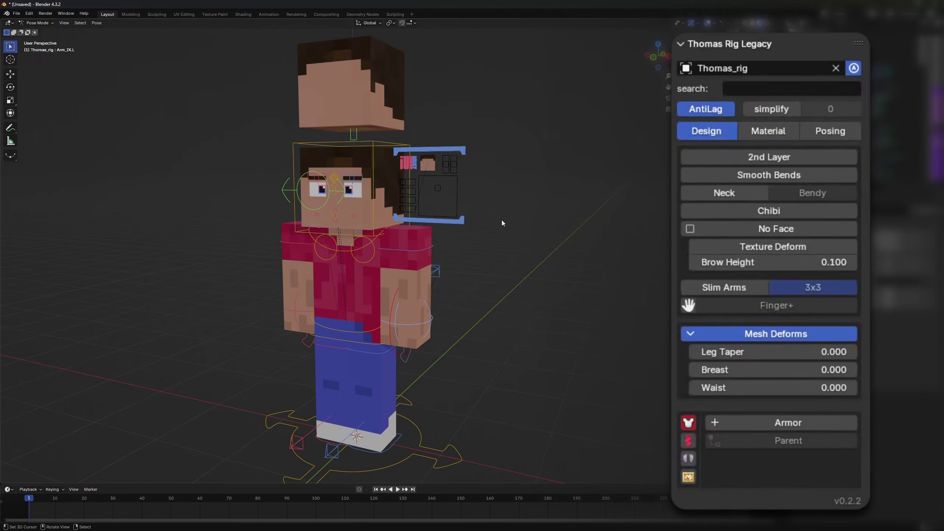
scroll(419, 263, "up", 1)
middle_click_drag(419, 262, 424, 217, "shift")
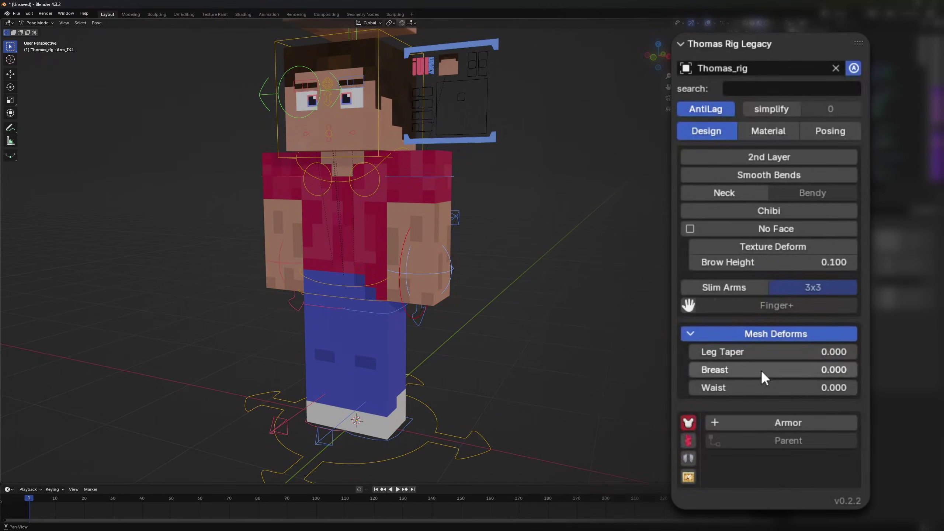
middle_click_drag(410, 371, 438, 350)
left_click_drag(698, 352, 856, 352)
left_click_drag(709, 387, 858, 386)
left_click_drag(709, 367, 857, 370)
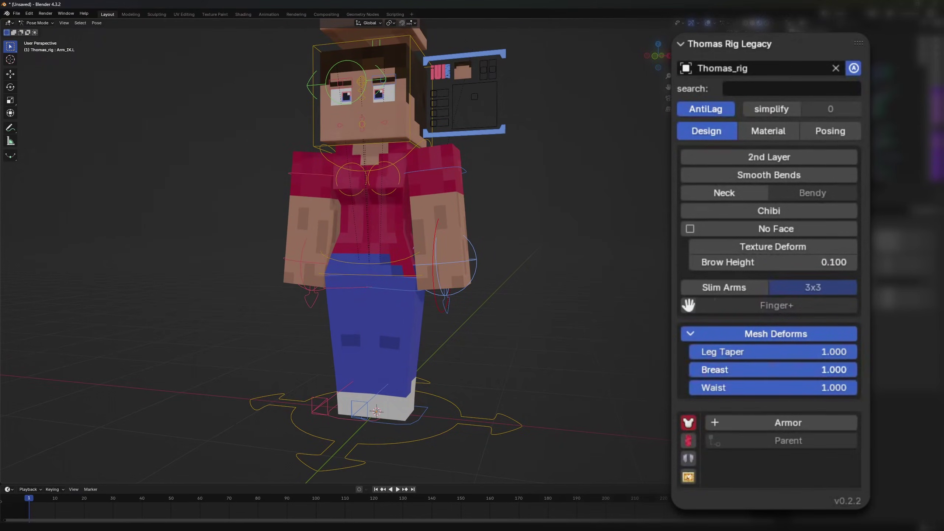
Enable Slim Arms, toggle 3x3 off and on to compare, and set the Waist deform to 0.769.
middle_click_drag(528, 179, 479, 182)
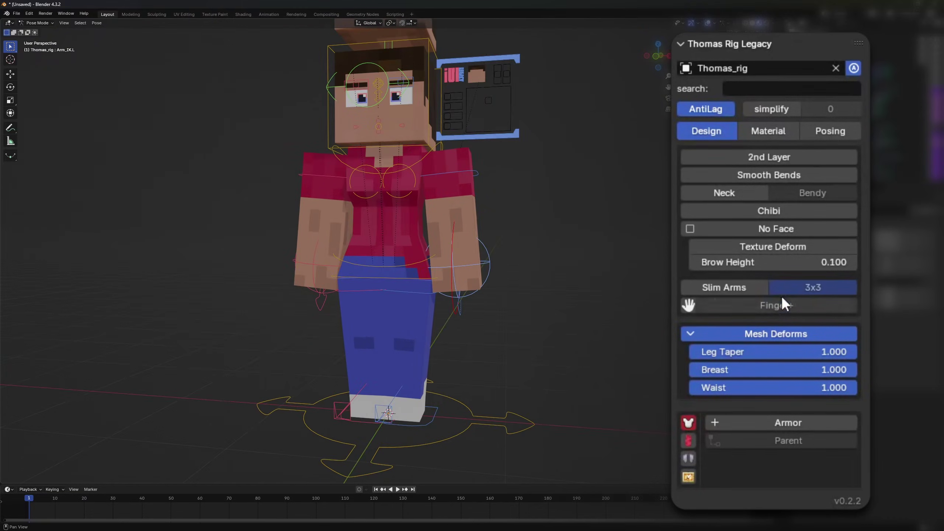
left_click(727, 284)
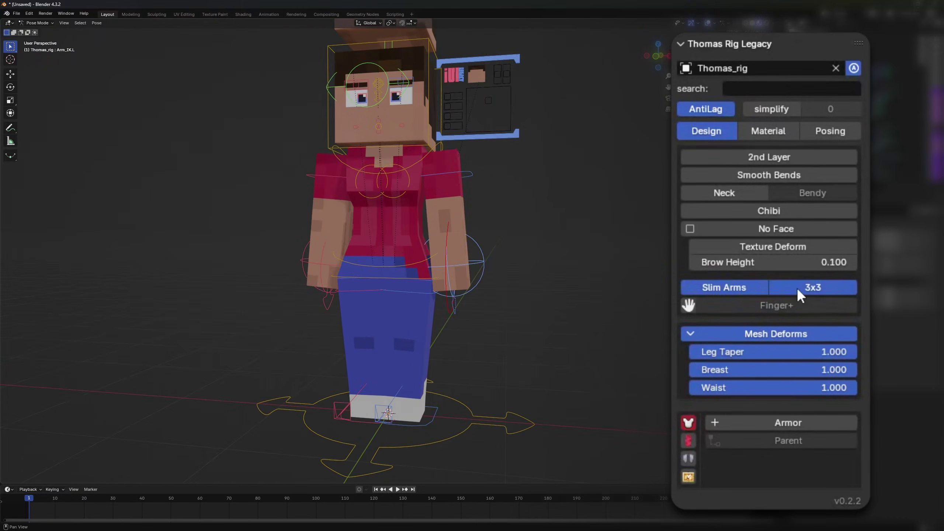
left_click(816, 281)
left_click(816, 282)
middle_click_drag(576, 207, 600, 206)
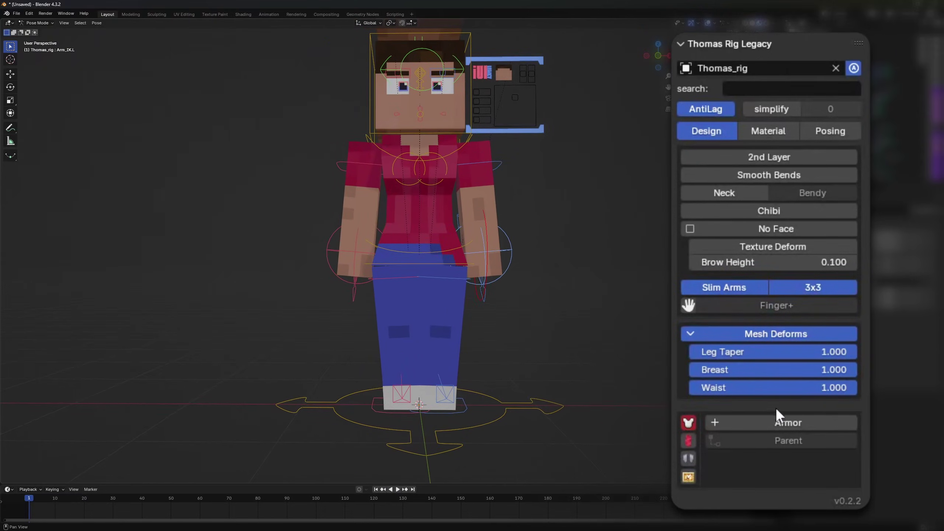
left_click_drag(799, 369, 815, 388)
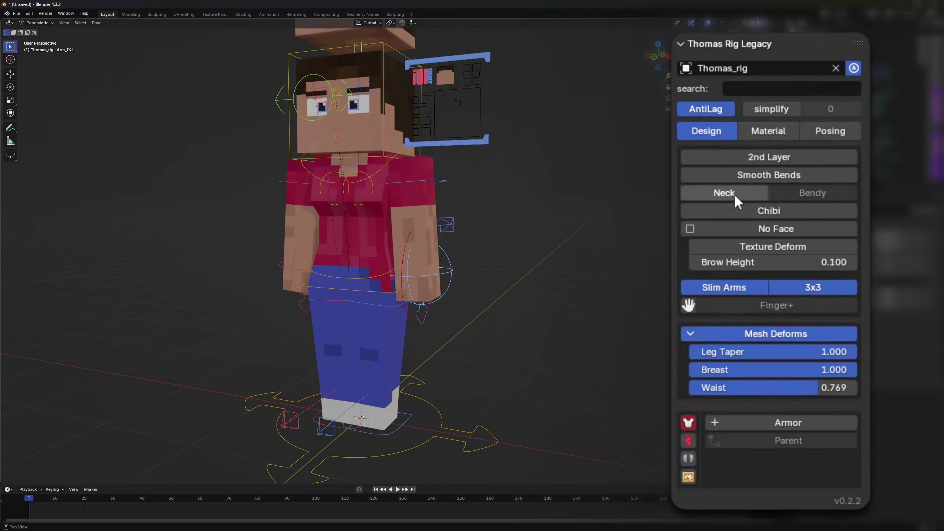
Load a skin image from the Skins [+] folder as the rig's material texture.
left_click(788, 132)
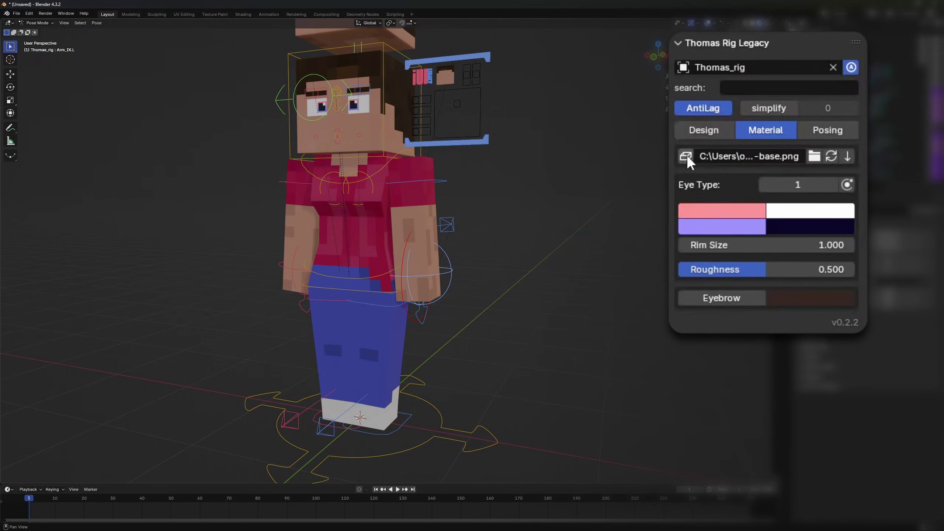
left_click(813, 156)
left_click(302, 280)
left_click(391, 104)
left_click(391, 104)
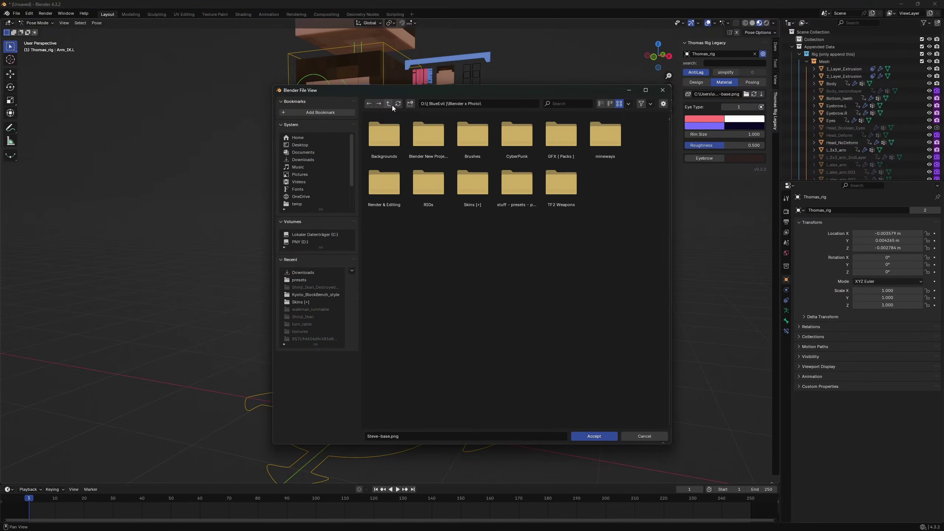
double_click(483, 191)
double_click(560, 135)
Toggle the No Face design option on and off to compare the loaded skin with and without the rigged face.
left_click(694, 83)
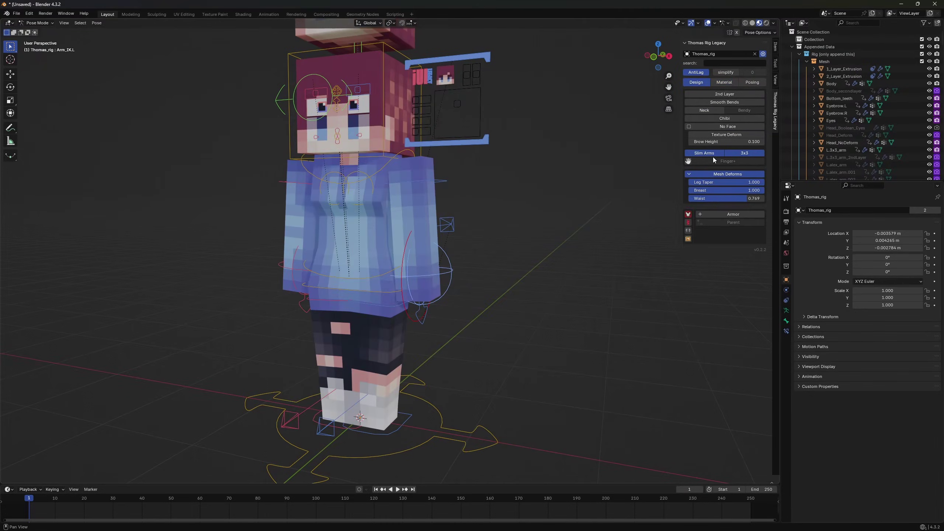
left_click(719, 127)
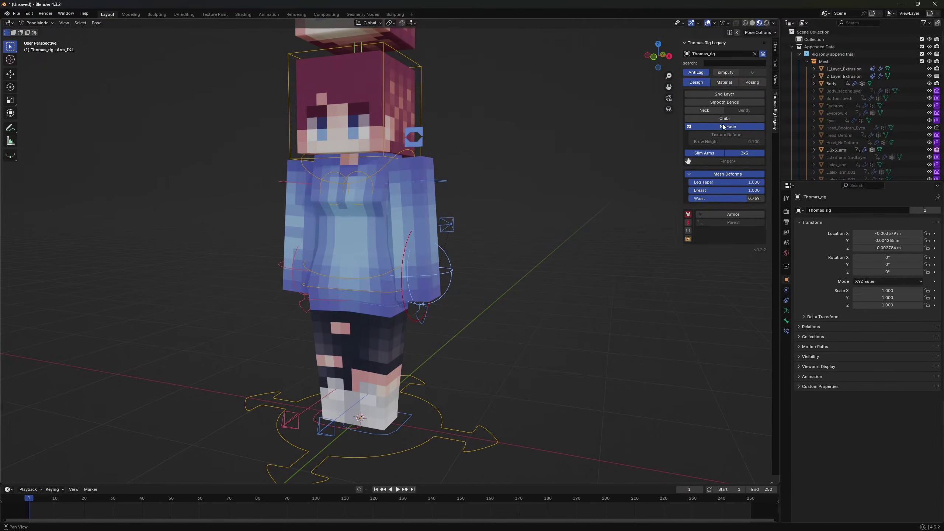
left_click(724, 83)
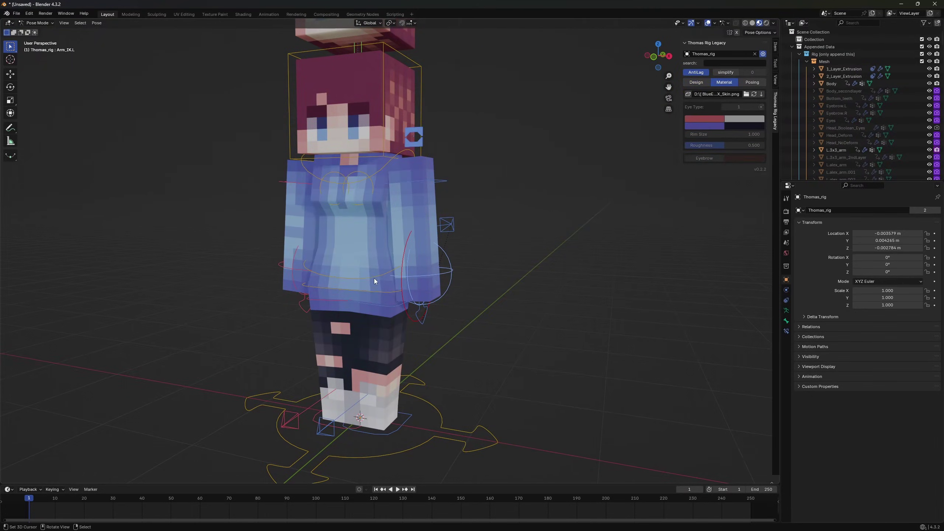
mouse_move(373, 278)
middle_mouse_down()
mouse_move(401, 270)
mouse_move(386, 270)
middle_mouse_up()
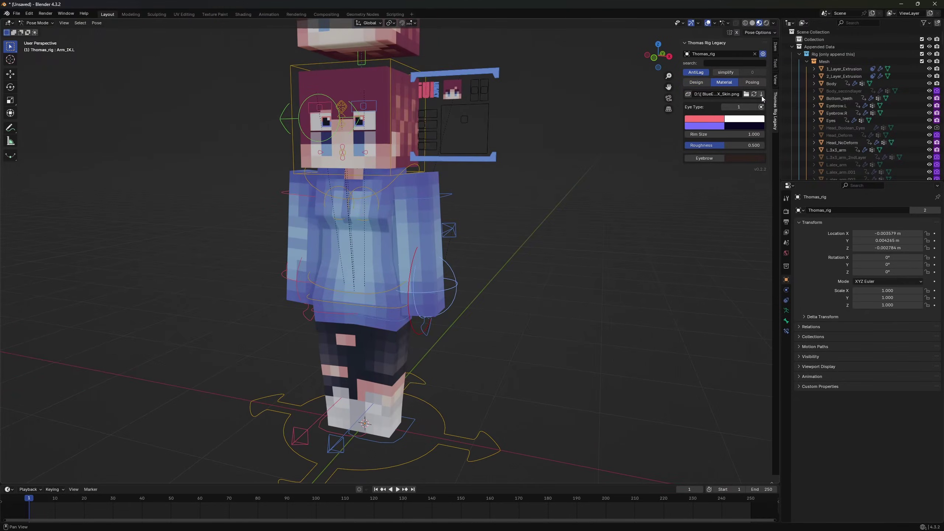
Download a Minecraft skin by entering the player's username and apply it to the rig.
left_click(761, 94)
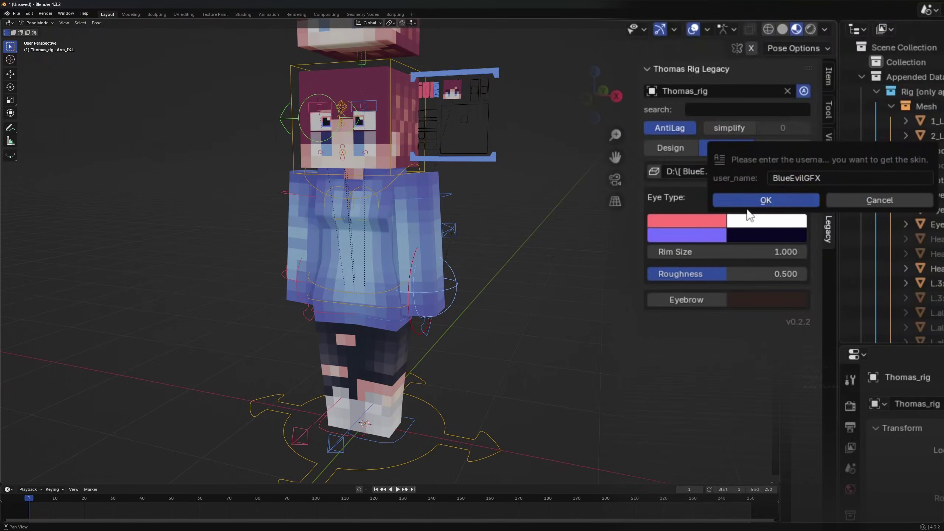
left_click(751, 196)
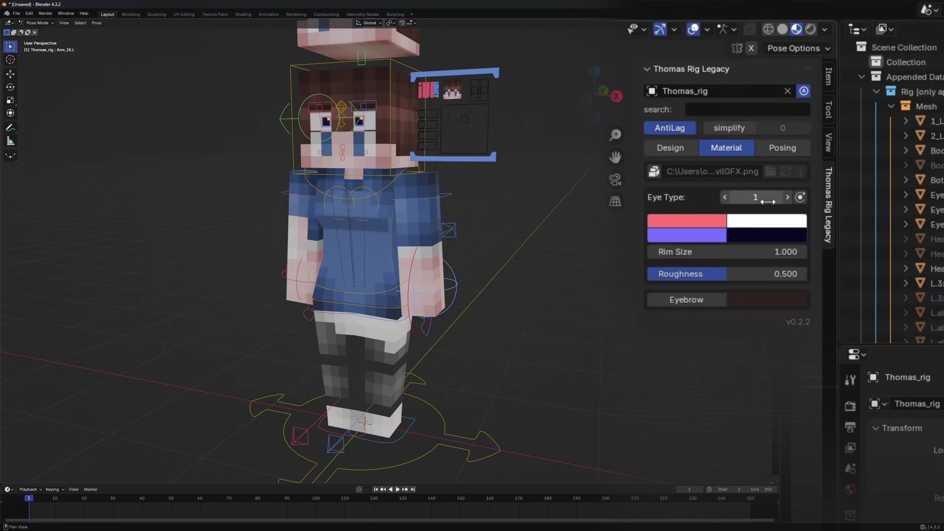
left_click_drag(767, 201, 747, 197)
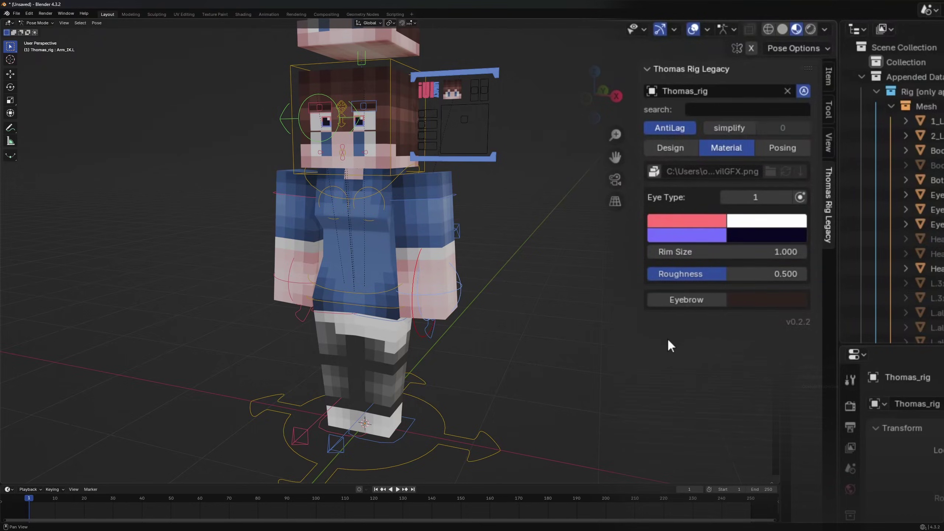
Enable separate materials for the two eyes, coloring one iris green and pink and the other orange and red.
left_click(801, 199)
middle_click_drag(388, 139, 432, 259, "shift")
scroll(432, 259, "up", 8)
left_click(432, 259)
key("h")
left_click(656, 219)
left_click(691, 270)
left_click(665, 234)
left_click_drag(724, 311, 735, 342)
Set the green-and-pink eye's rim size to 1.100 and the eye roughness to 0.000, and try the Eyebrow color option.
mouse_move(685, 251)
left_mouse_down()
mouse_move(706, 251)
mouse_move(688, 252)
left_mouse_up()
left_click_drag(727, 274, 636, 274)
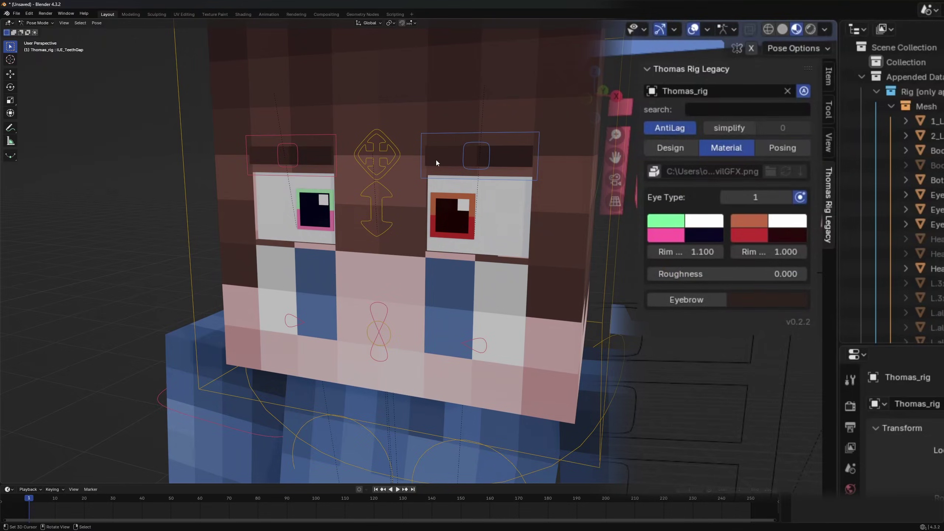
left_click(669, 300)
left_click(767, 301)
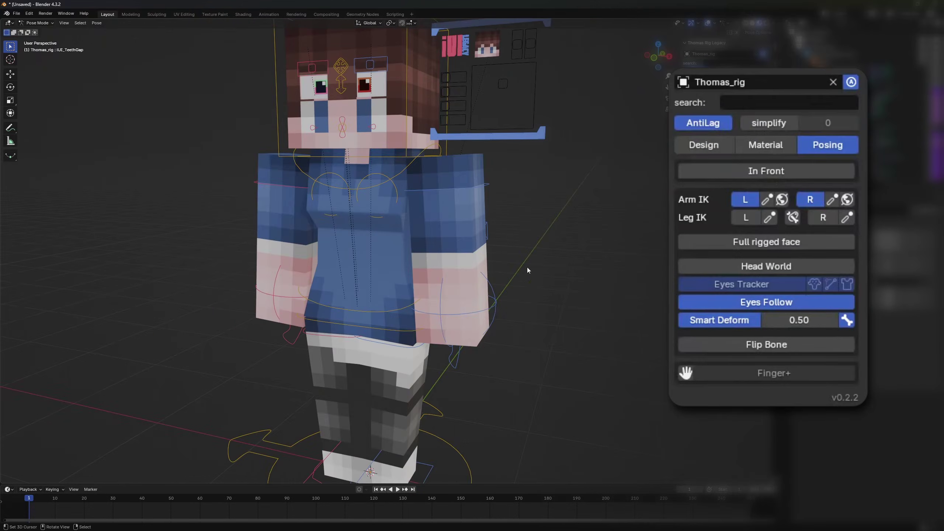
Toggle the In Front posing option on and off to compare how the rig's bones are displayed.
left_click(724, 171)
mouse_move(477, 204)
middle_mouse_down()
mouse_move(471, 194)
mouse_move(470, 215)
mouse_move(476, 206)
middle_mouse_up()
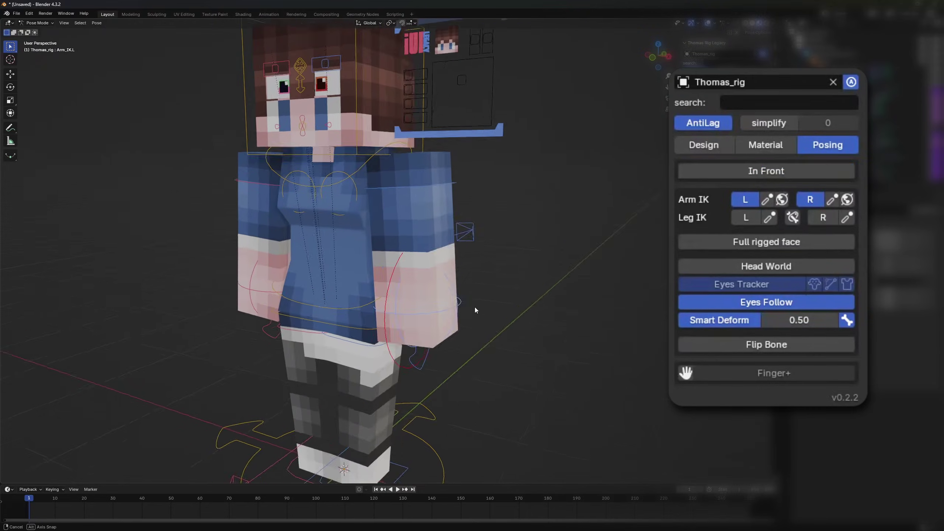
middle_click_drag(475, 307, 449, 300)
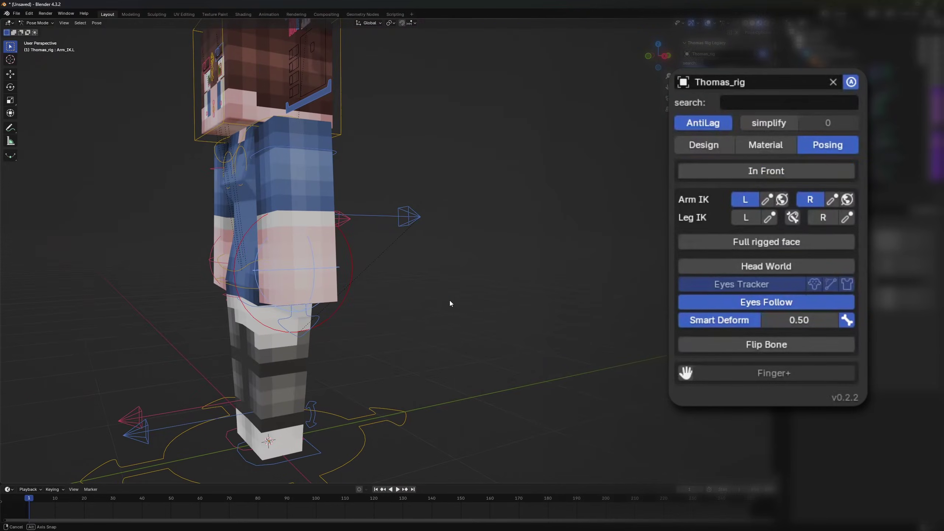
Move the left arm's IK controller away from the body to test how the arm follows.
right_click(318, 270)
key("g")
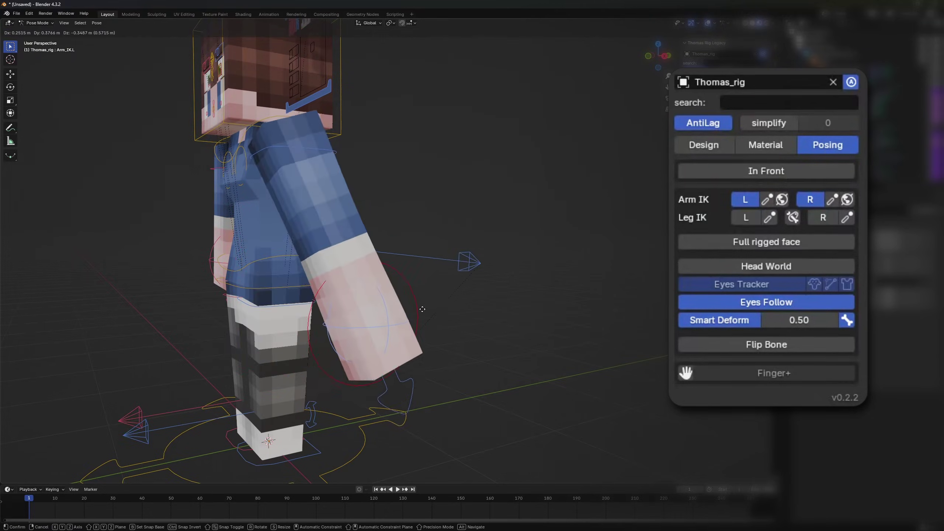
left_click(302, 314)
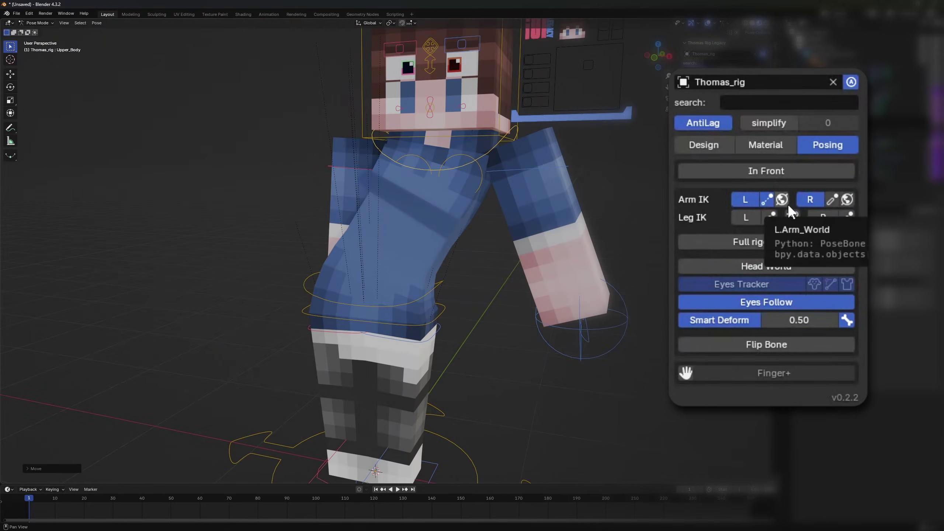
Enable L.Arm_World for the left arm and move the upper body to test the arm's behavior.
left_click(788, 206)
key("g")
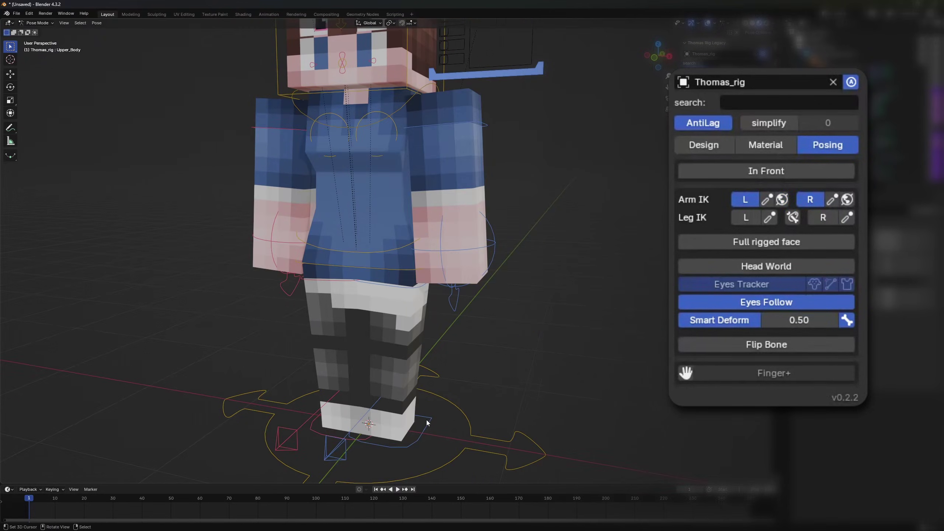
Move the left foot controller, switch the left Leg IK setting, and rotate the left knee bone to compare leg posing.
left_click(426, 422)
middle_click_drag(427, 423, 341, 406)
key("g")
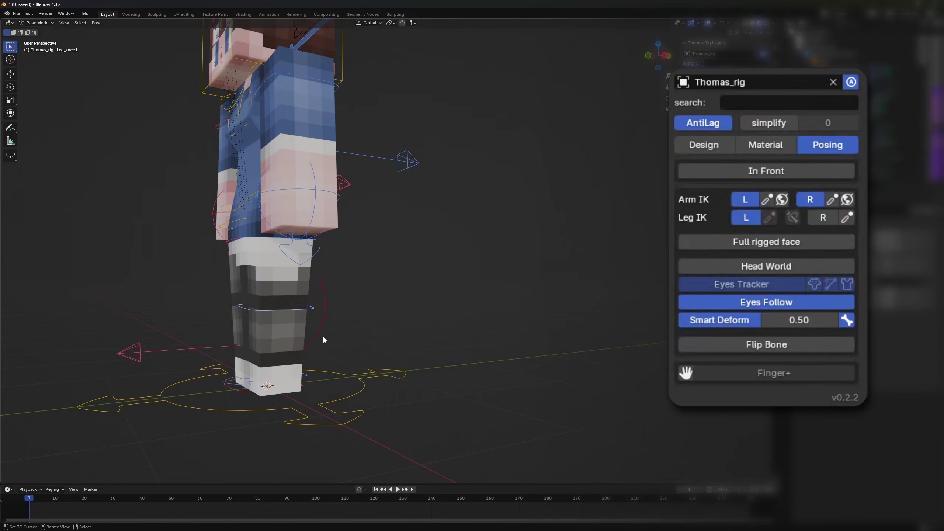
key("r")
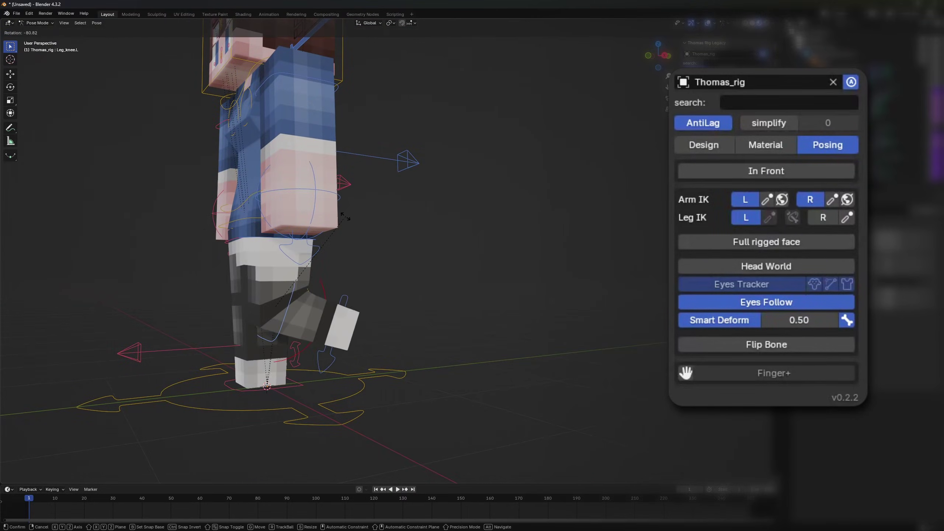
right_click(262, 239)
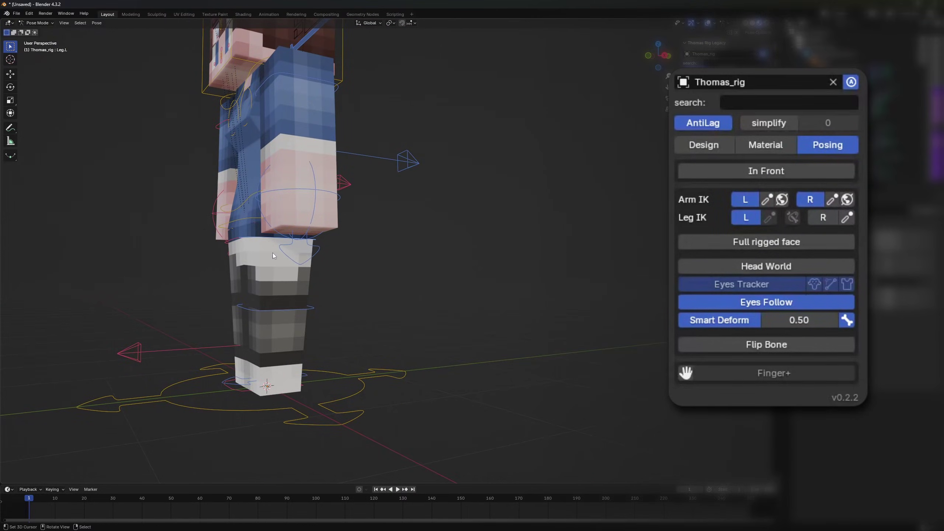
Move the left foot controller well behind the body and try the left leg's stretch option.
key("g")
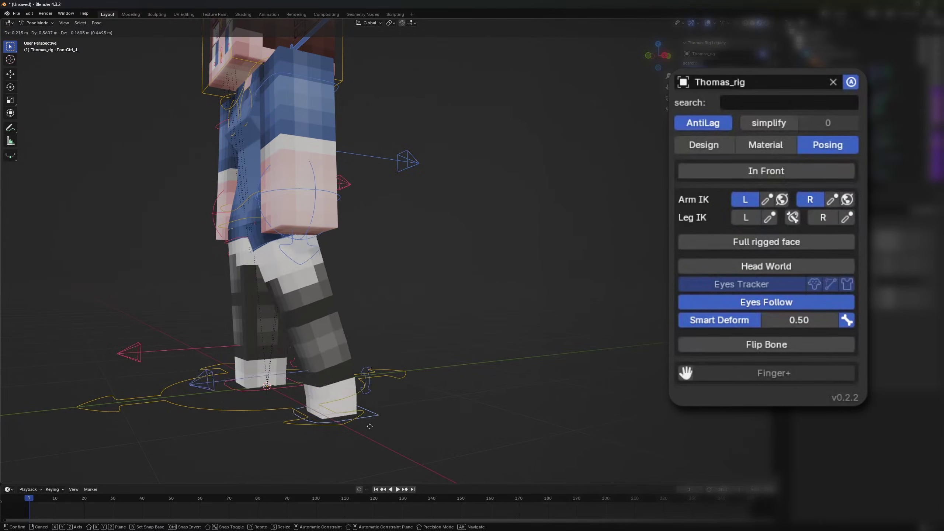
left_click(416, 409)
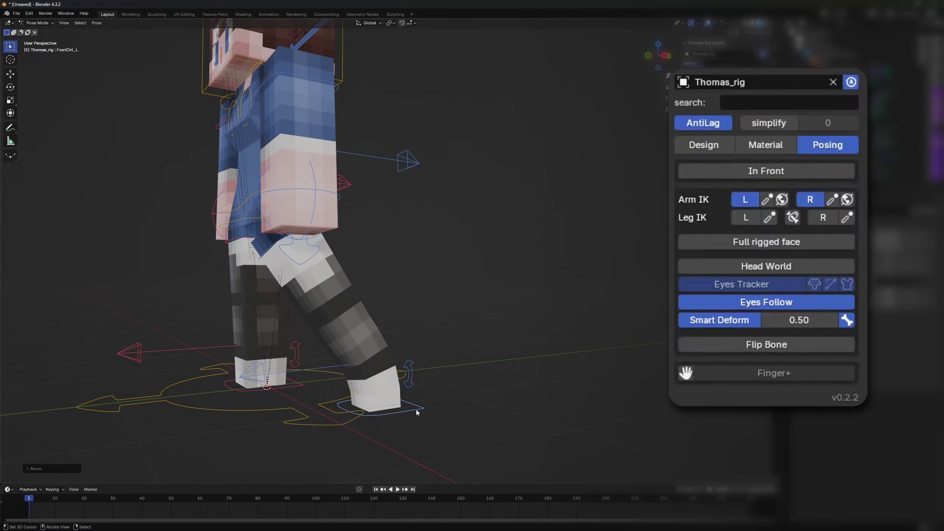
left_click(770, 220)
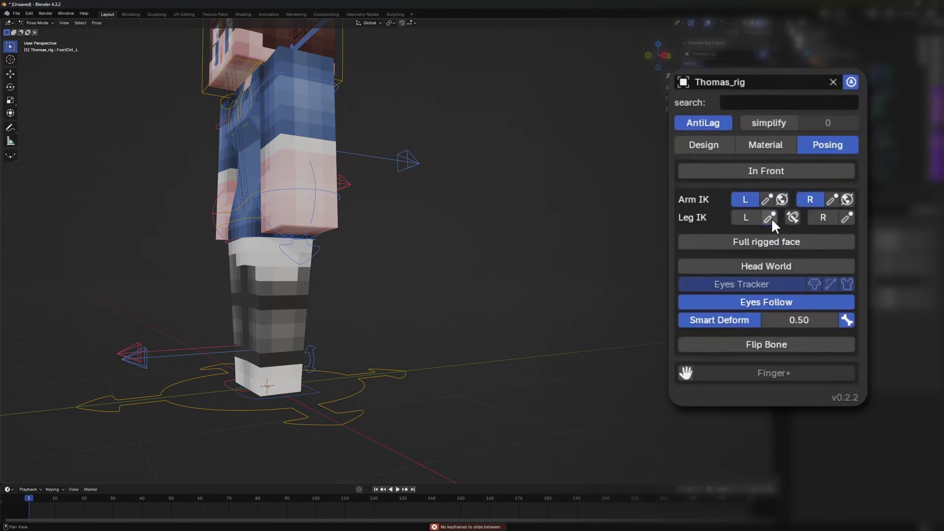
Try the shared Leg IK option between the left and right leg settings by moving the left foot controller.
middle_click_drag(500, 198, 525, 203)
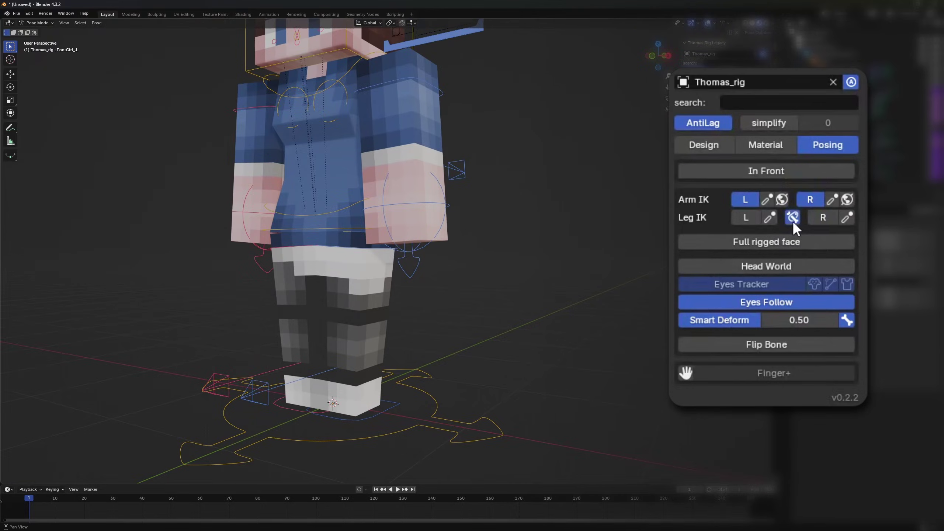
middle_click_drag(503, 275, 494, 277)
key("g")
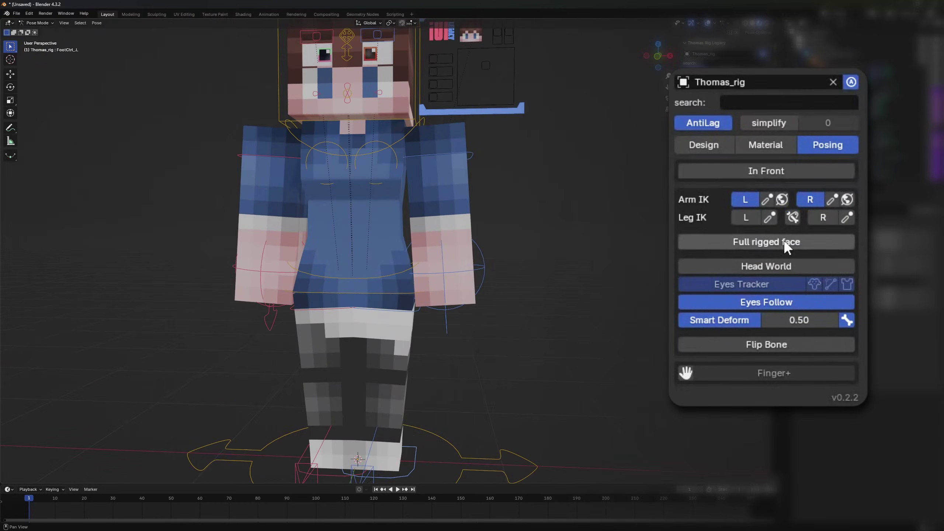
Enable the Full rigged face option for the head.
left_click(783, 240)
scroll(502, 218, "up", 6)
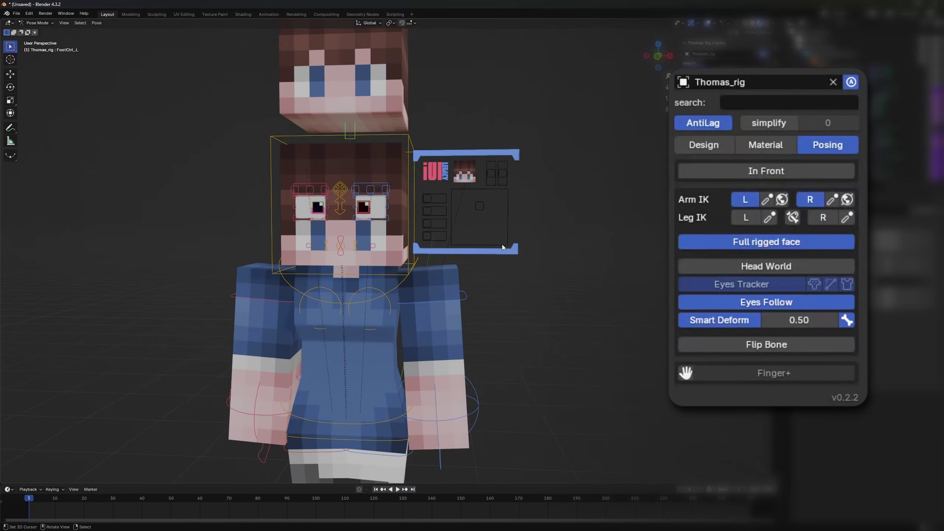
Try the Head World option, and test the Eyes Tracker by moving the pupils controller toward the control board.
left_click(291, 177)
left_click(325, 191)
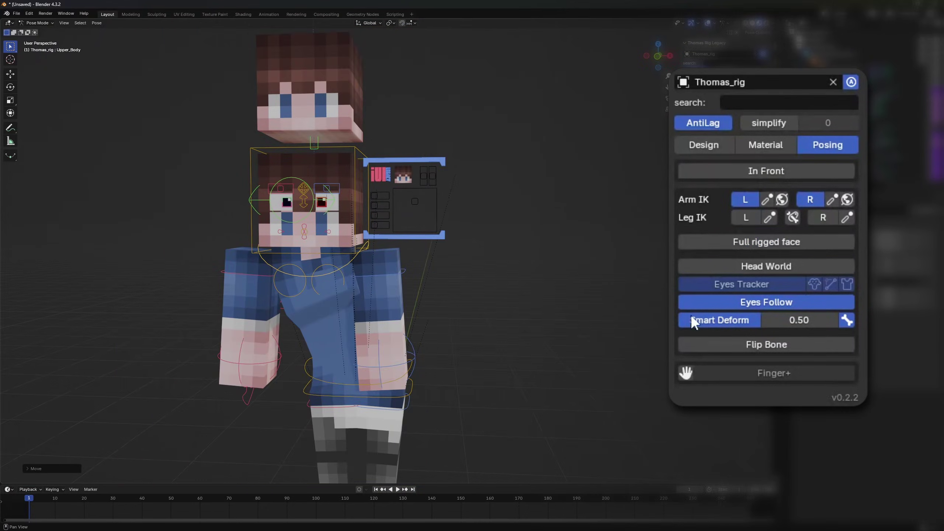
left_click(747, 266)
key("g")
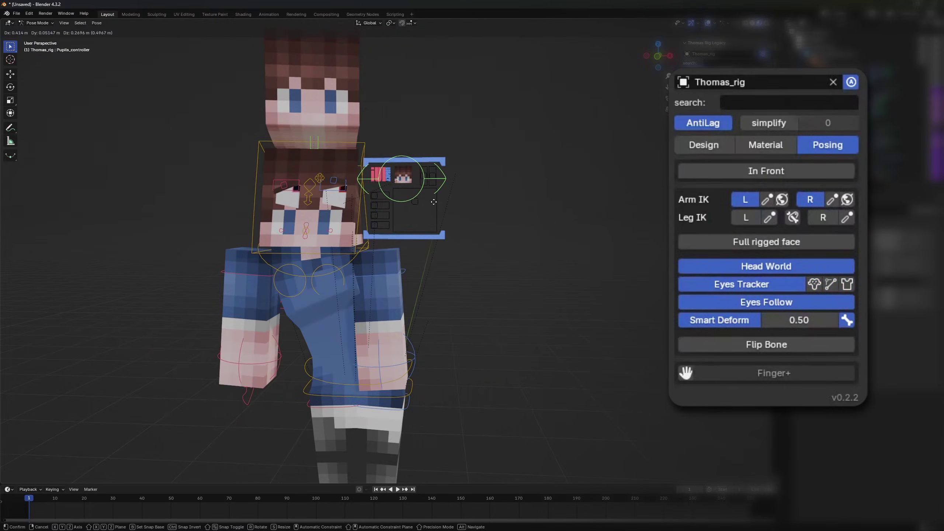
right_click(429, 205)
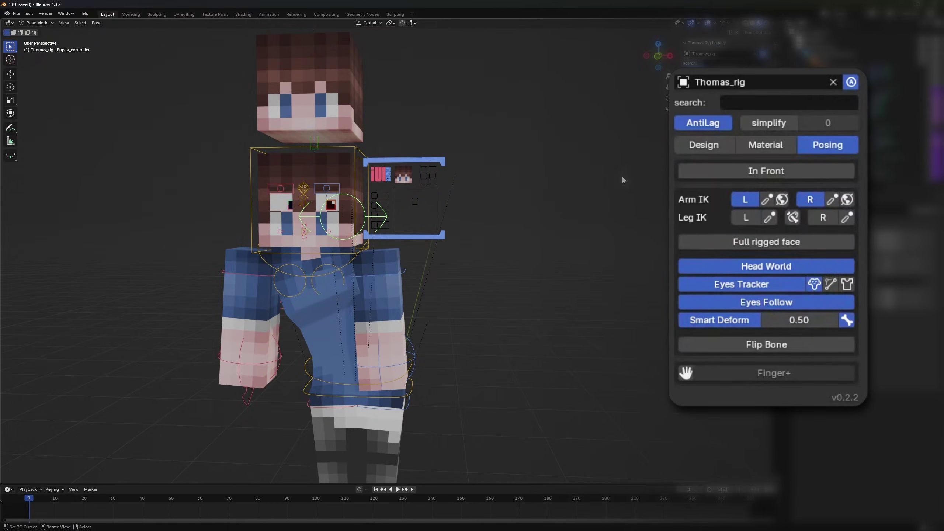
Try each of the three Eyes Tracker body-part options by moving the pupils controller around the head.
key("g")
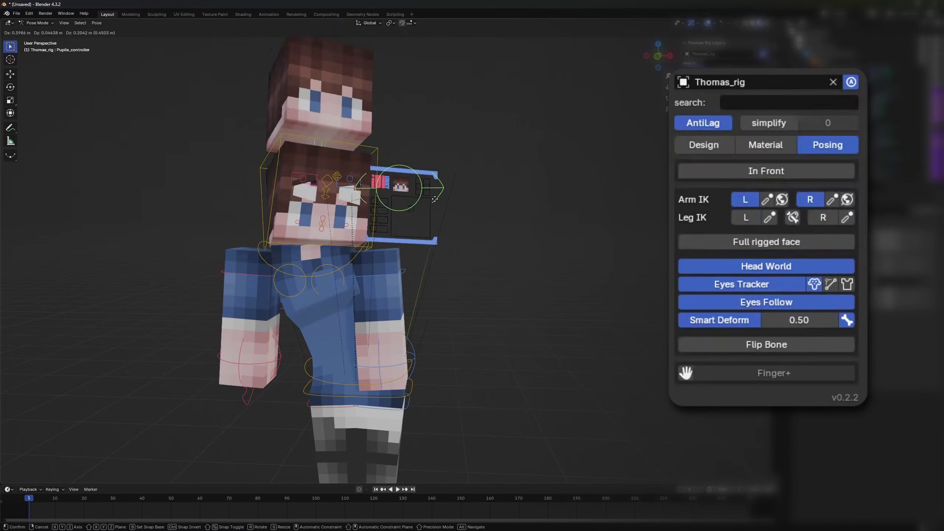
right_click(444, 158)
left_click(831, 283)
key("g")
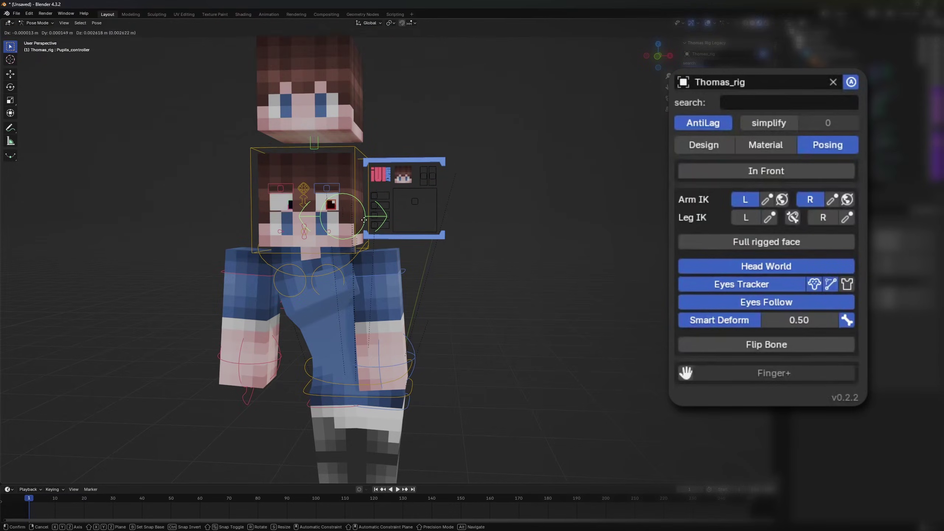
left_click_drag(364, 217, 365, 119)
right_click(352, 245)
left_click(846, 286)
left_click_drag(351, 215, 374, 219)
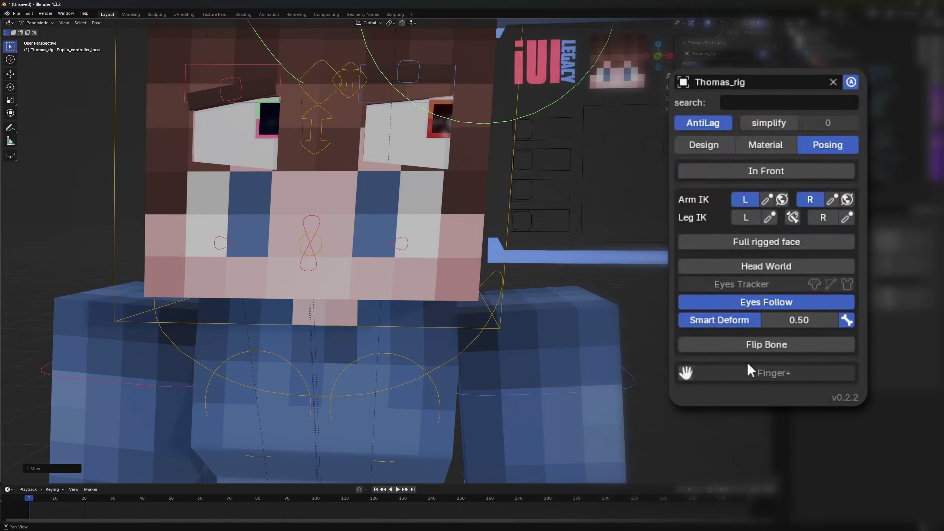
Toggle the Eyes Follow option off and back on to compare the eye behaviour.
left_click(753, 297)
left_click(753, 297)
scroll(467, 187, "down", 4)
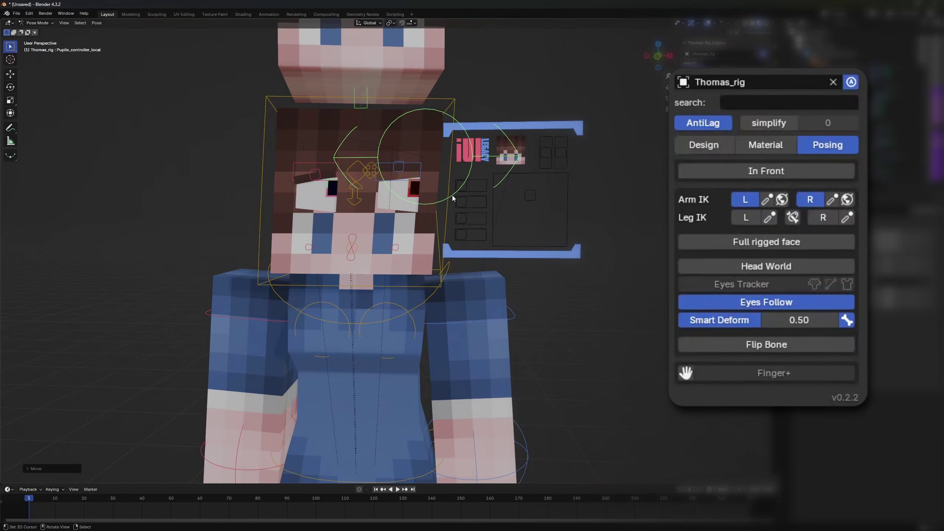
Move the local pupils controller far to one side of the head and across to the other side.
key("g")
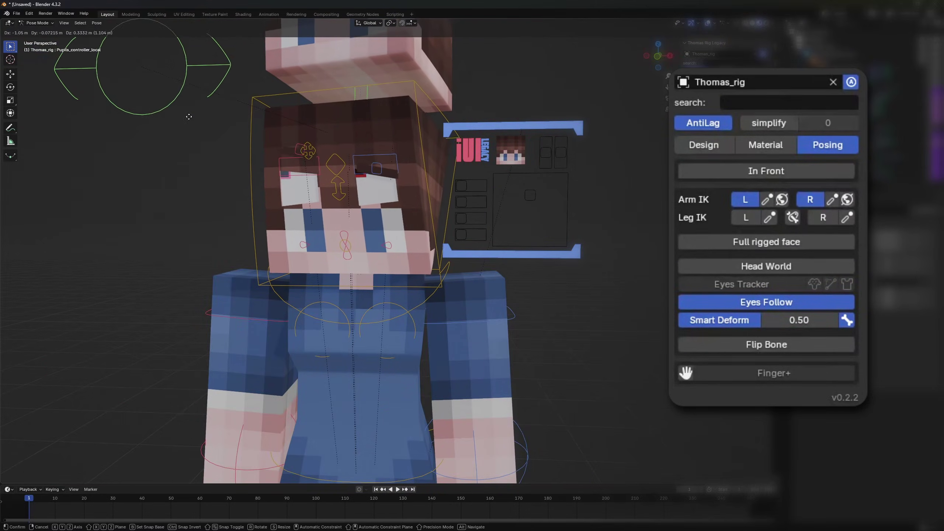
left_click(160, 98)
key("g")
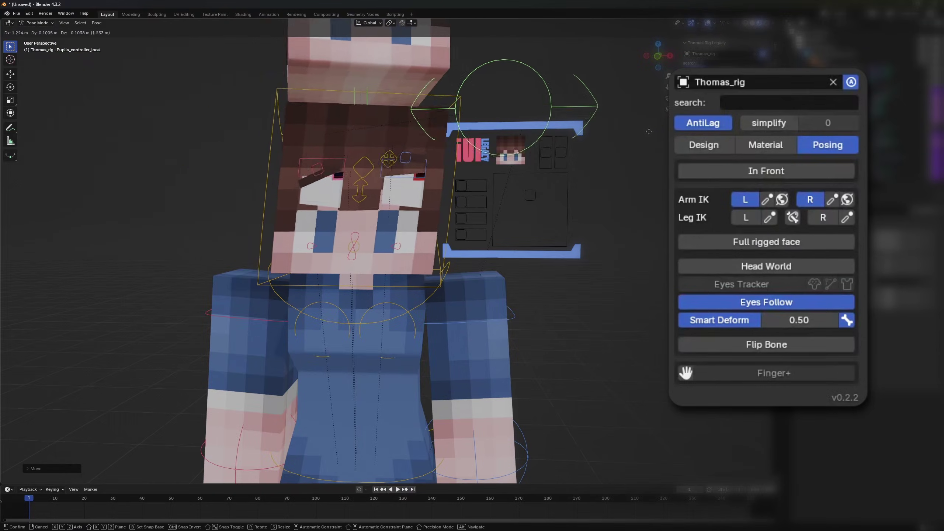
left_click(614, 130)
Toggle Smart Deform off and back on, and try adjusting its strength value.
left_click(710, 317)
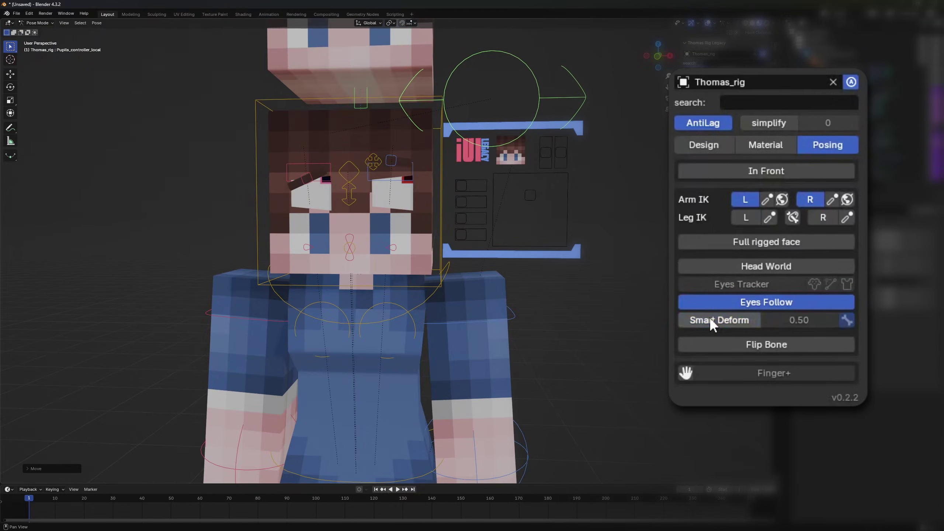
left_click(713, 313)
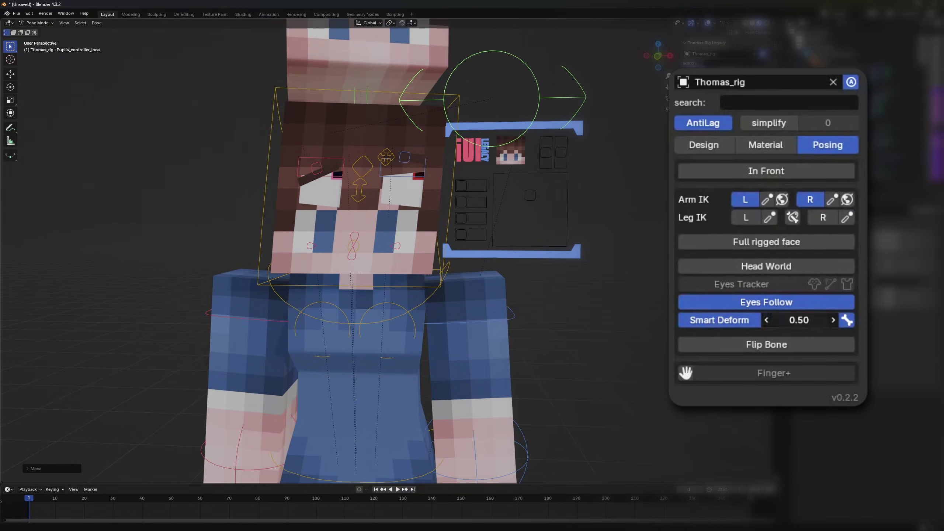
left_click_drag(799, 320, 849, 339)
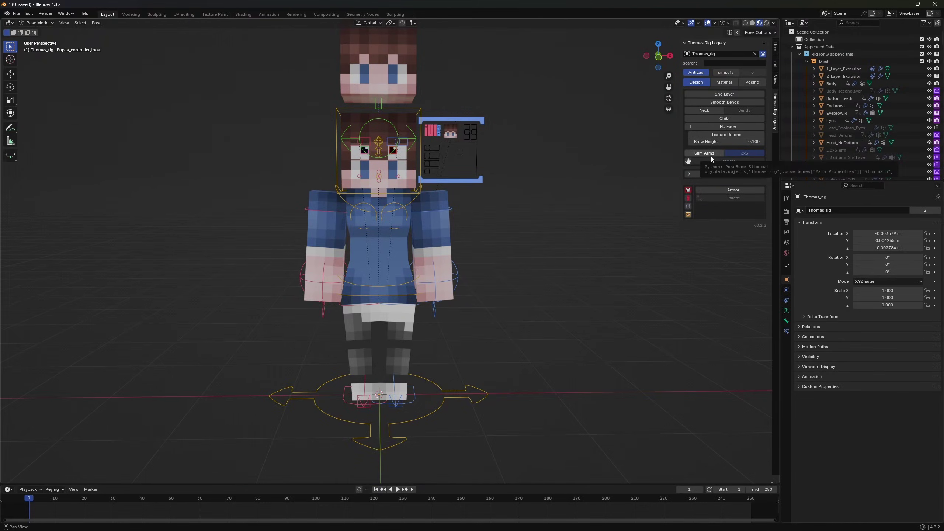
Lower the three Mesh Deforms values to flatten the body into its blocky shape.
left_click(718, 175)
left_click_drag(728, 182, 654, 182)
left_click_drag(725, 190, 649, 190)
left_click_drag(724, 198, 663, 198)
left_click(727, 174)
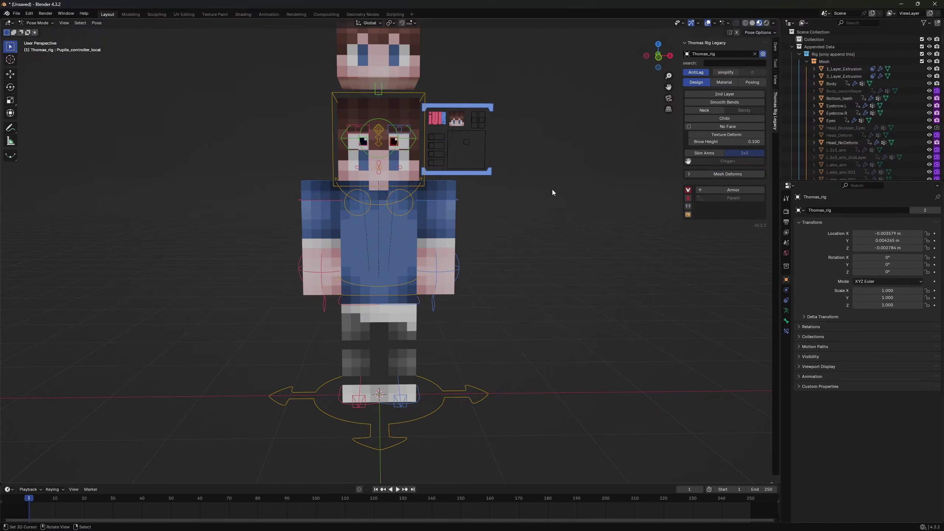
Set up default armor with helmet, chestplate, leggings and boots, all in netherite with the coast trim.
left_click(707, 190)
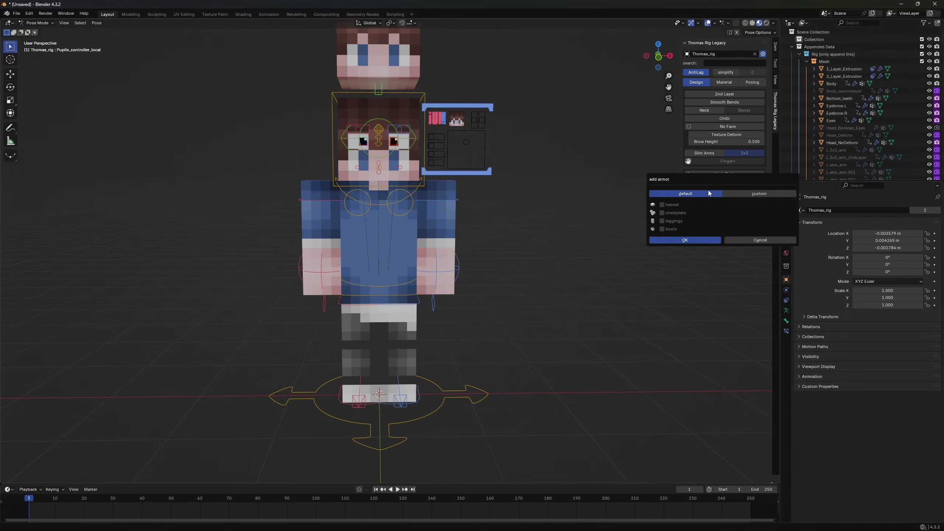
left_click_drag(715, 179, 642, 173)
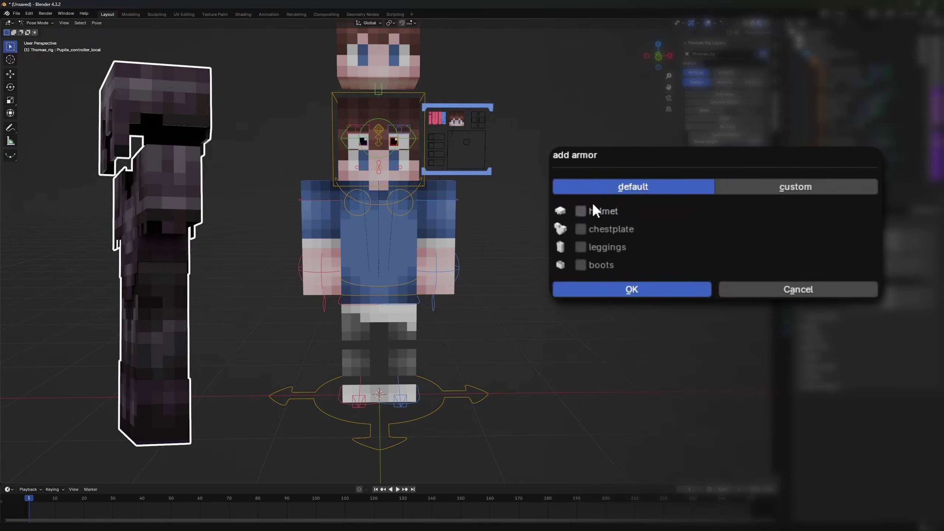
left_click(588, 198)
left_click(588, 207)
left_click(588, 215)
left_click(588, 223)
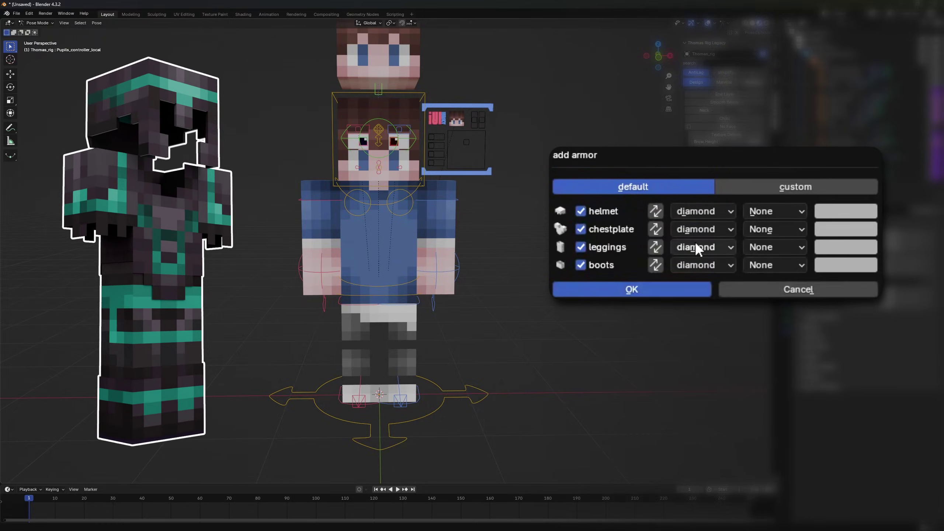
left_click(718, 138)
left_click(771, 137)
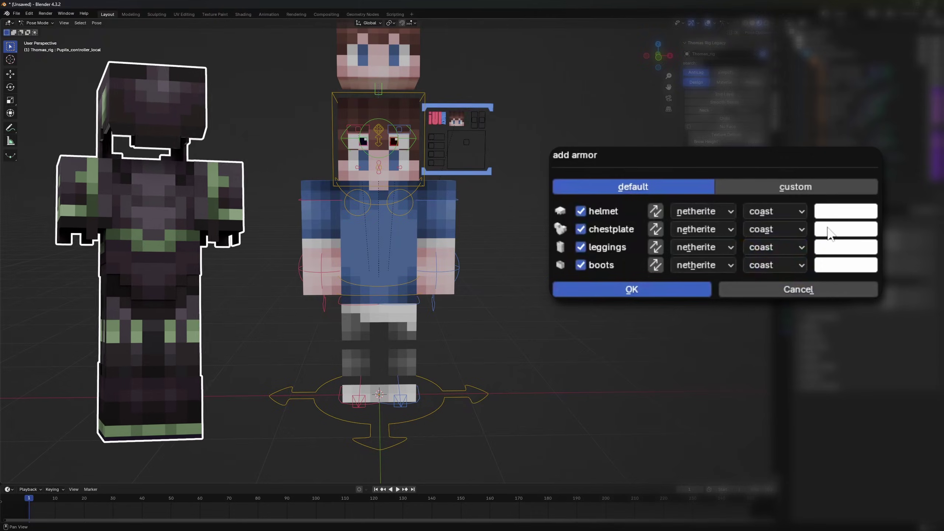
Set the trim colour of all four armor pieces to bright pink and add the armor to the rig.
left_click(836, 213)
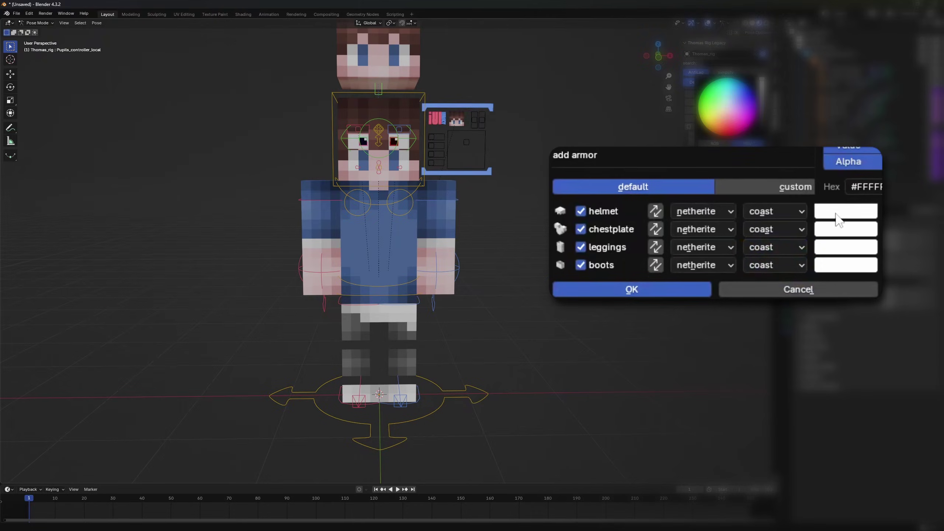
left_click(733, 137)
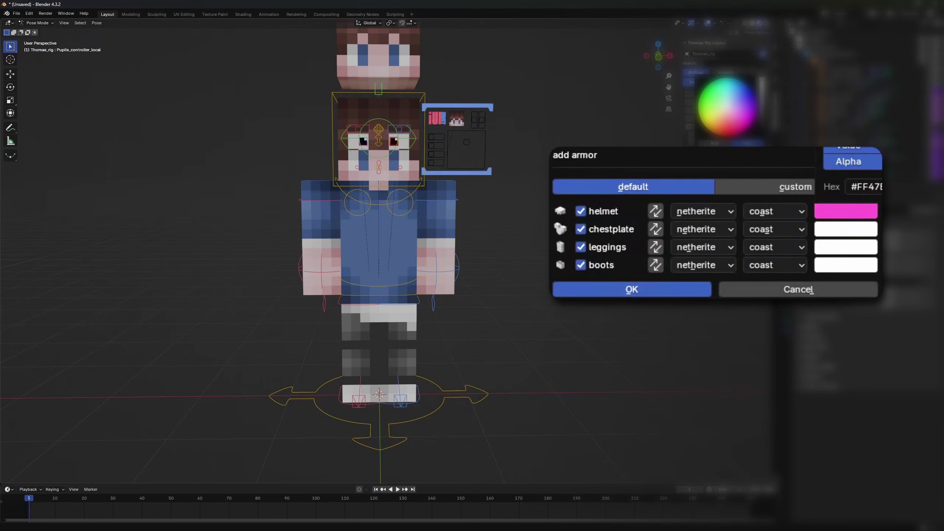
left_click_drag(854, 212, 862, 247)
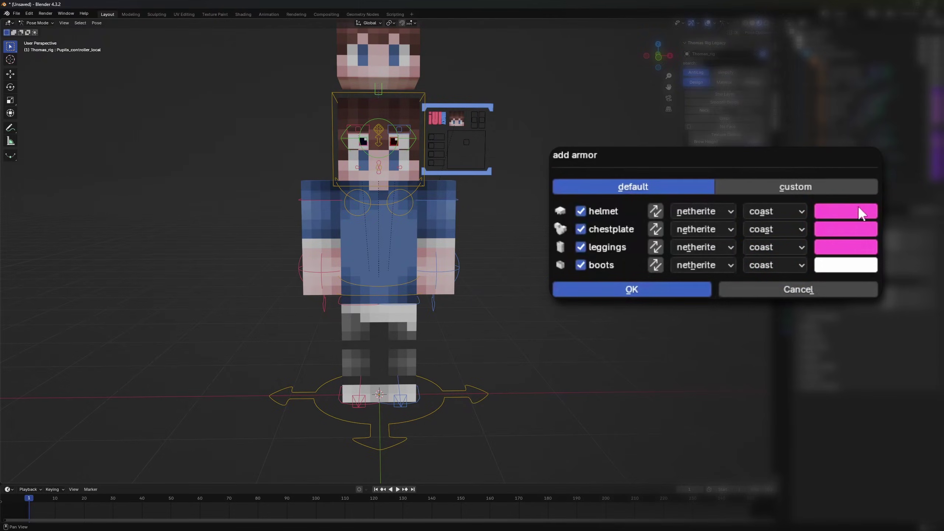
left_click_drag(857, 207, 862, 265)
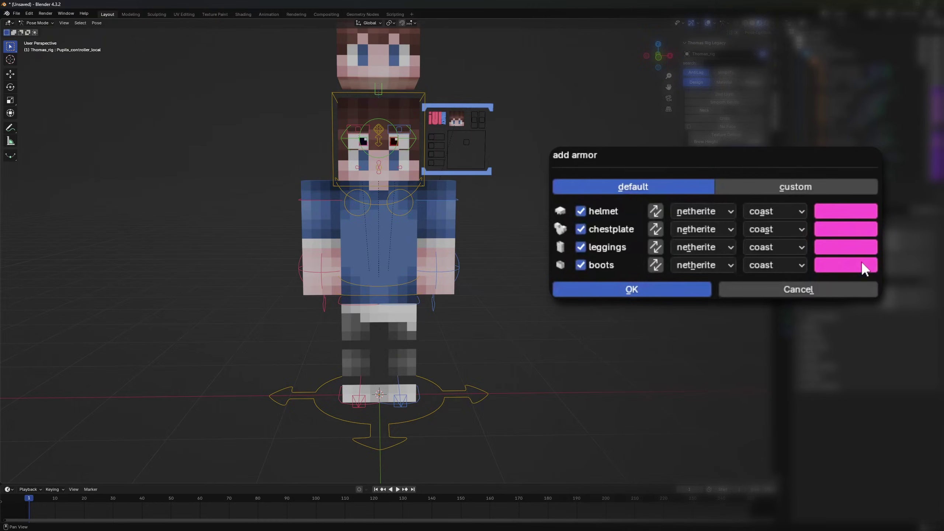
left_click(674, 288)
middle_click_drag(610, 254, 602, 260)
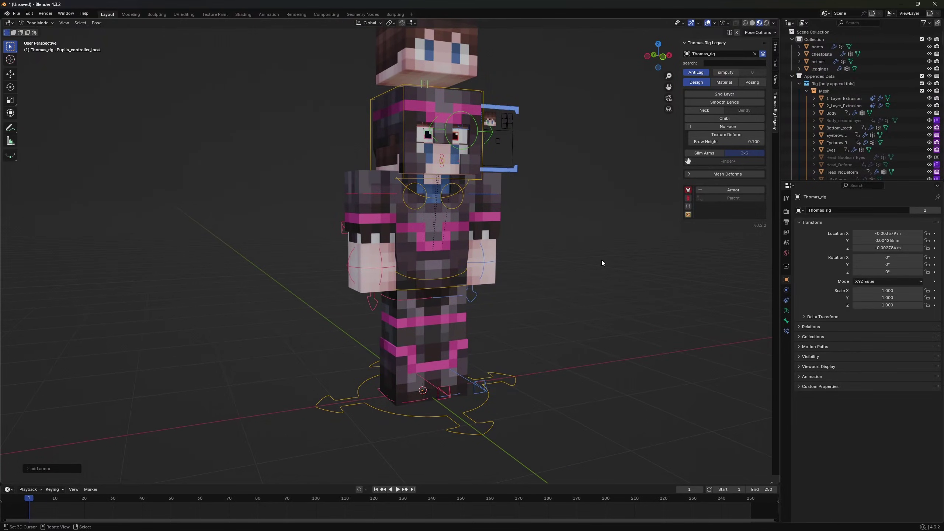
Delete the pink-trimmed helmet, chestplate, leggings and boots from the character.
right_click(440, 217)
right_click(423, 100, "shift")
key("Delete")
left_click(440, 345)
key("Delete")
left_click(441, 328)
key("Delete")
Add the helmet, chestplate, leggings and boots again with the swap option enabled for every piece.
left_click(733, 190)
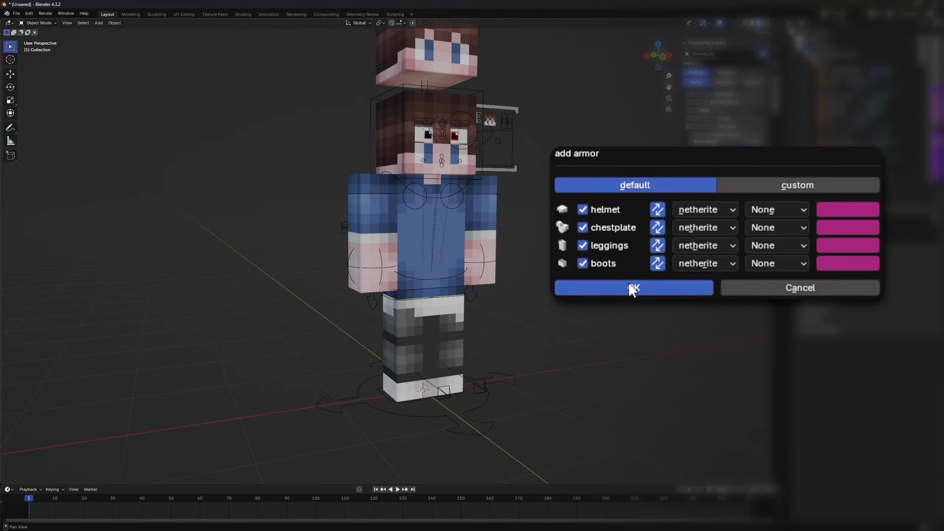
left_click(631, 288)
middle_click_drag(596, 254, 584, 257)
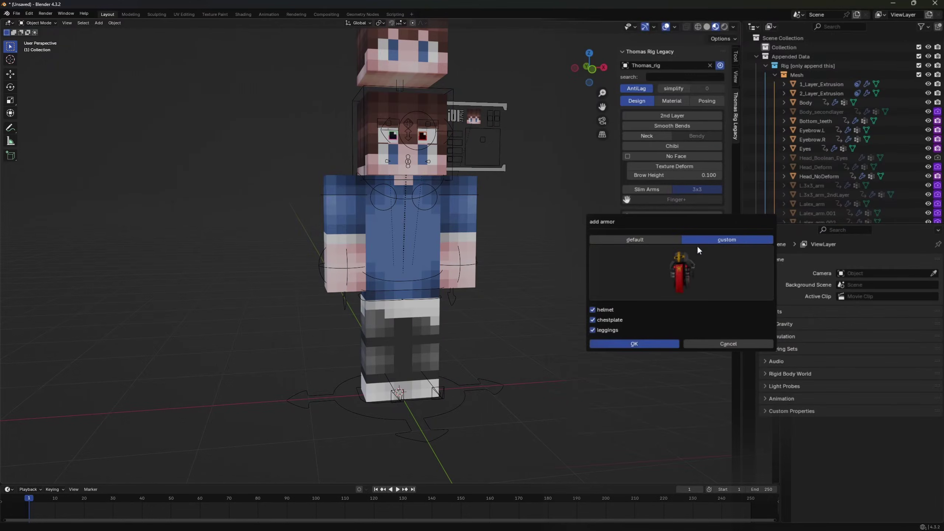
Replace the default armor with the custom orange diving-suit set and inspect it on the character.
left_click(696, 249)
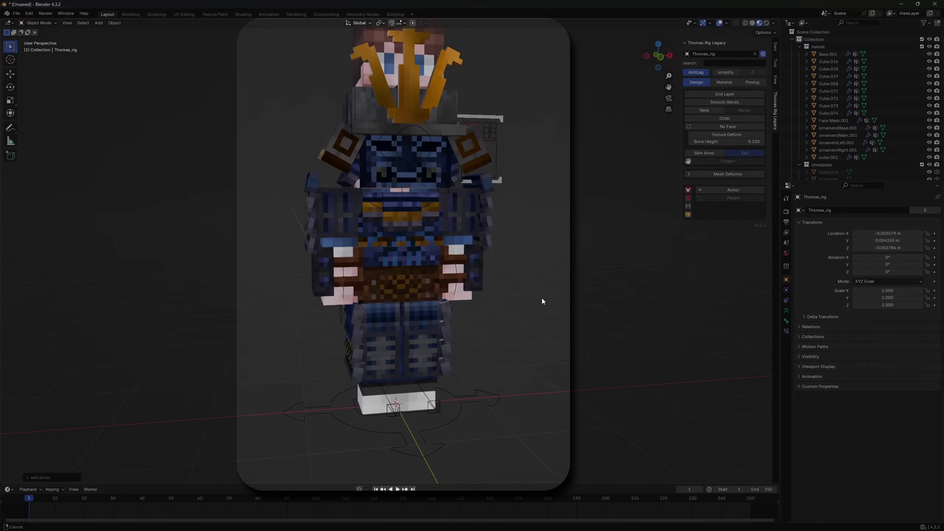
middle_click_drag(542, 298, 377, 318, "shift")
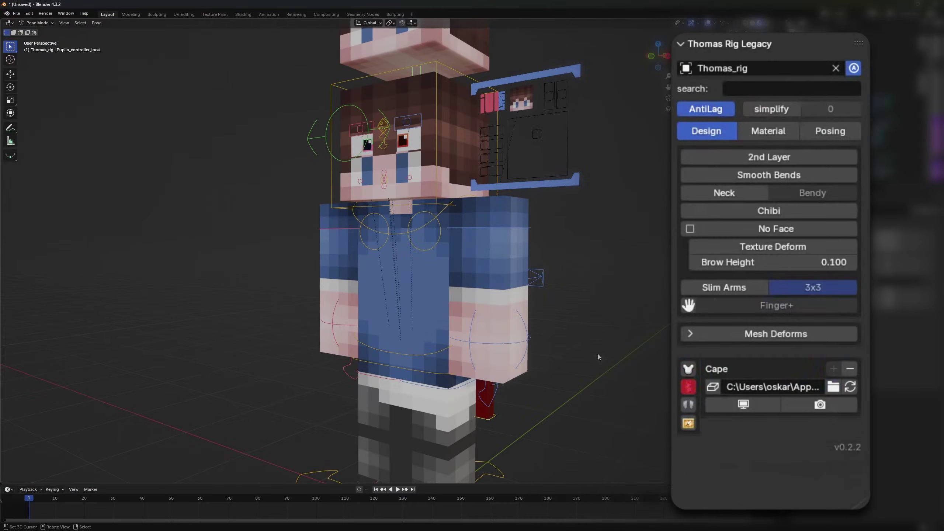
middle_click_drag(597, 354, 389, 344)
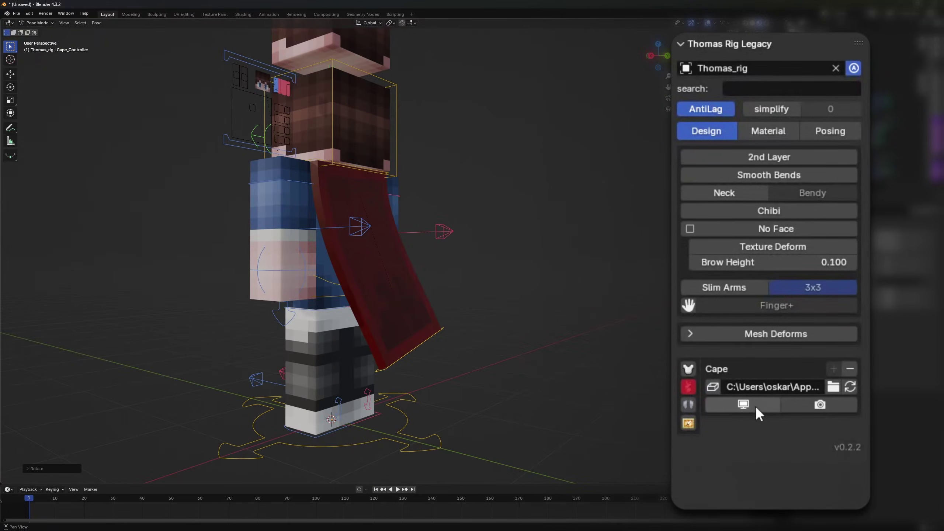
Toggle the cape's viewport and render visibility off and back on.
left_click(756, 405)
left_click(757, 404)
left_click(801, 403)
left_click(802, 404)
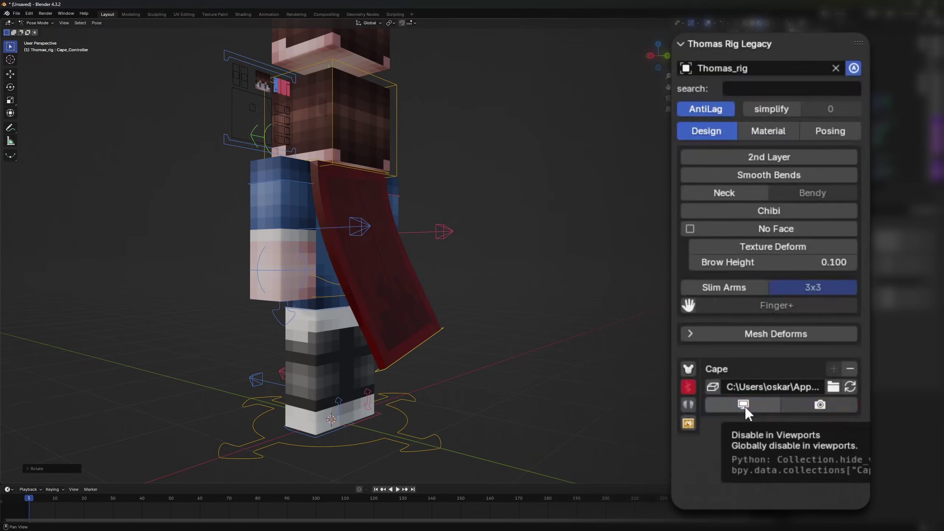
Switch from the cape to the elytra accessory and try rotating its control.
left_click(688, 405)
key("r")
key("r")
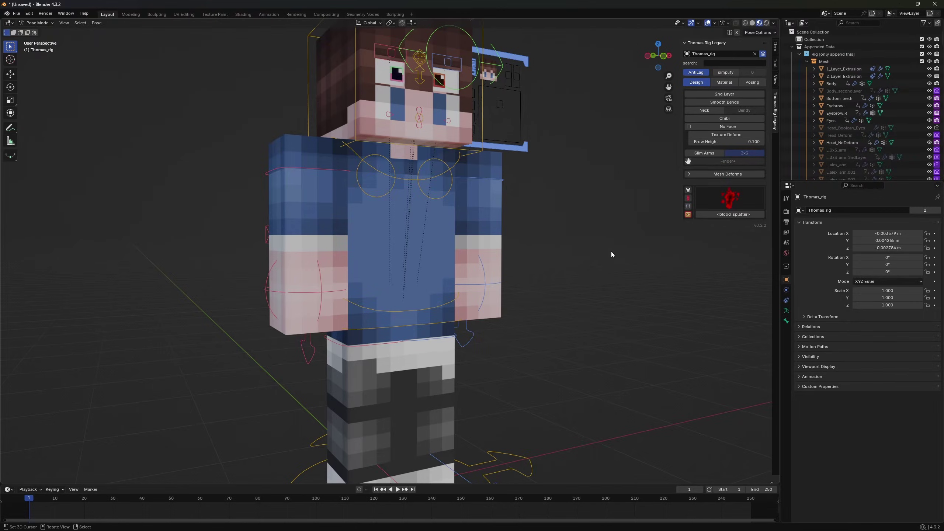
Browse the misc accessory previews and add the blood_splatter decal to the character's face.
left_click(713, 192)
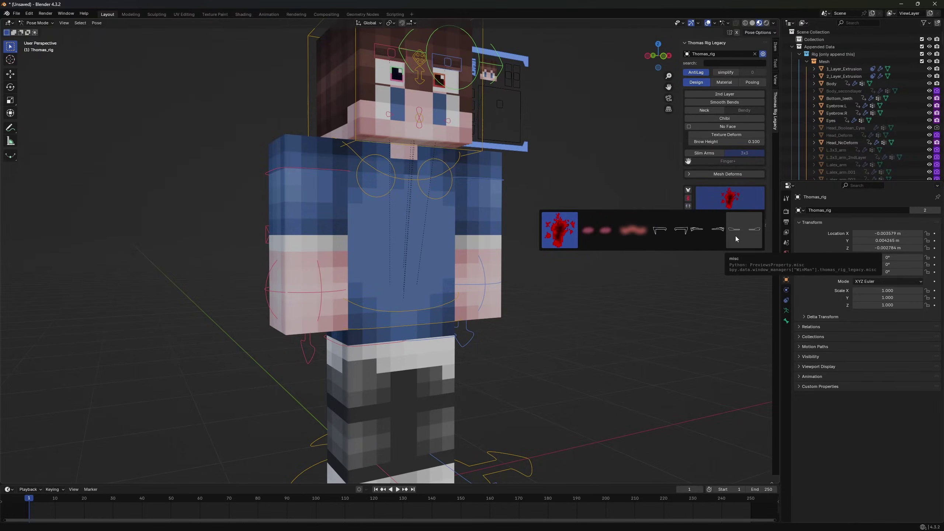
left_click(732, 214)
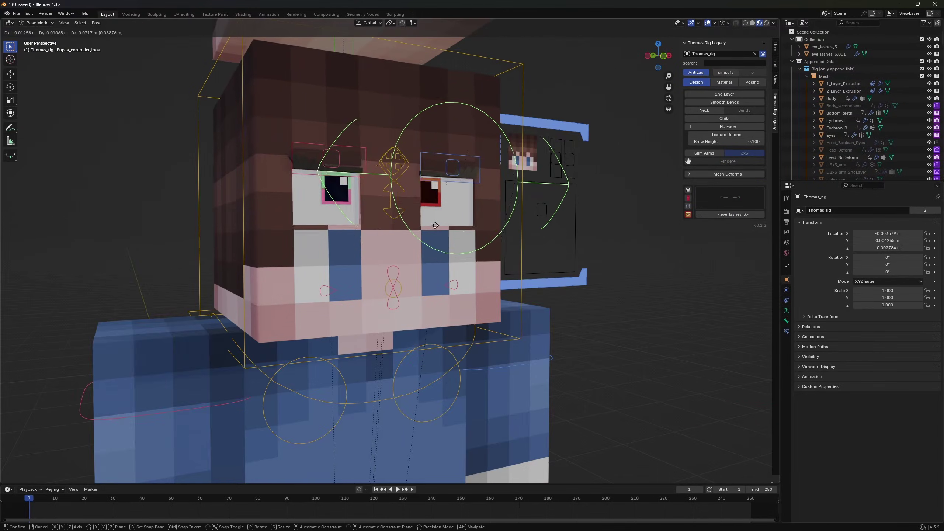
Test how the added eyelashes follow the eyes by moving the local pupils controller, and inspect the whole character.
key("g")
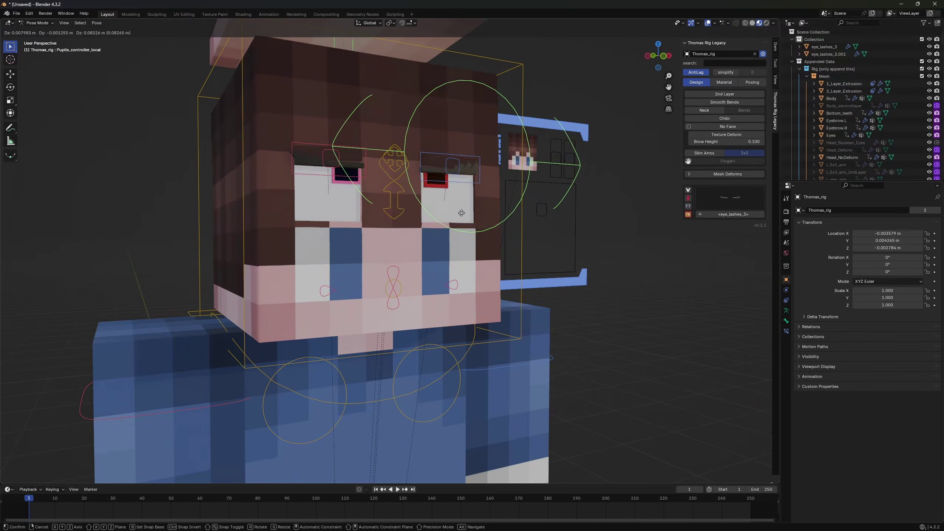
right_click(461, 212)
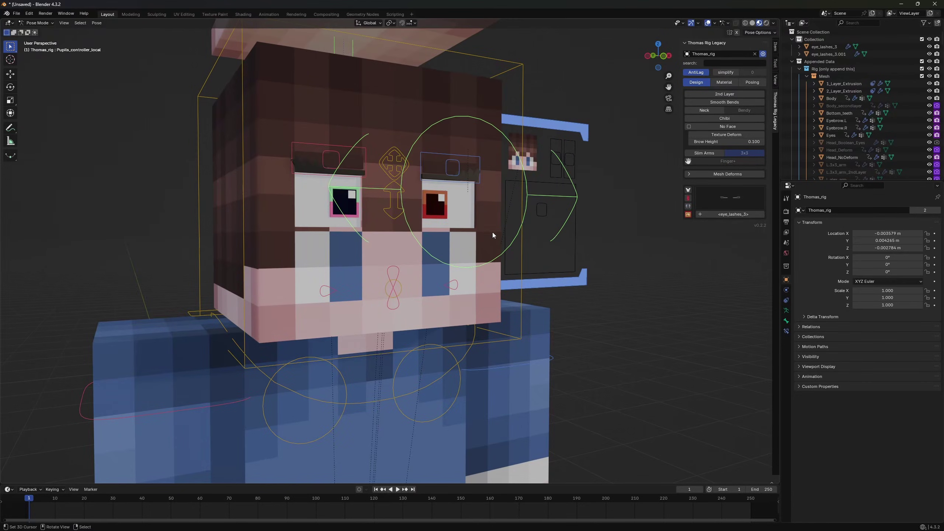
scroll(493, 281, "down", 8)
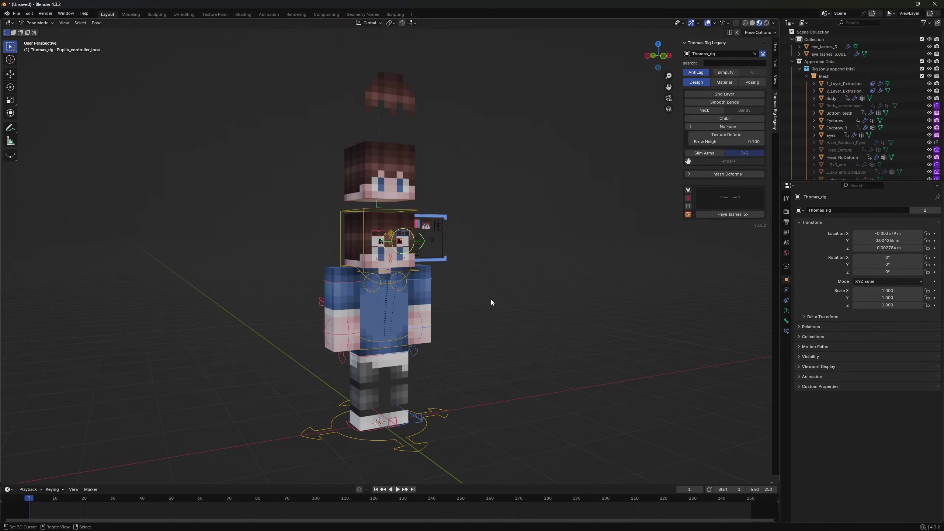
scroll(495, 227, "up", 3)
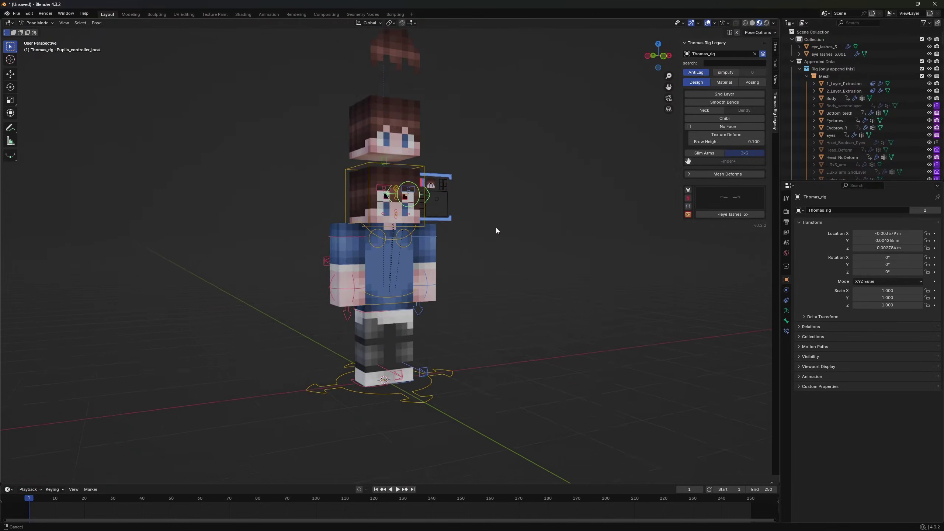